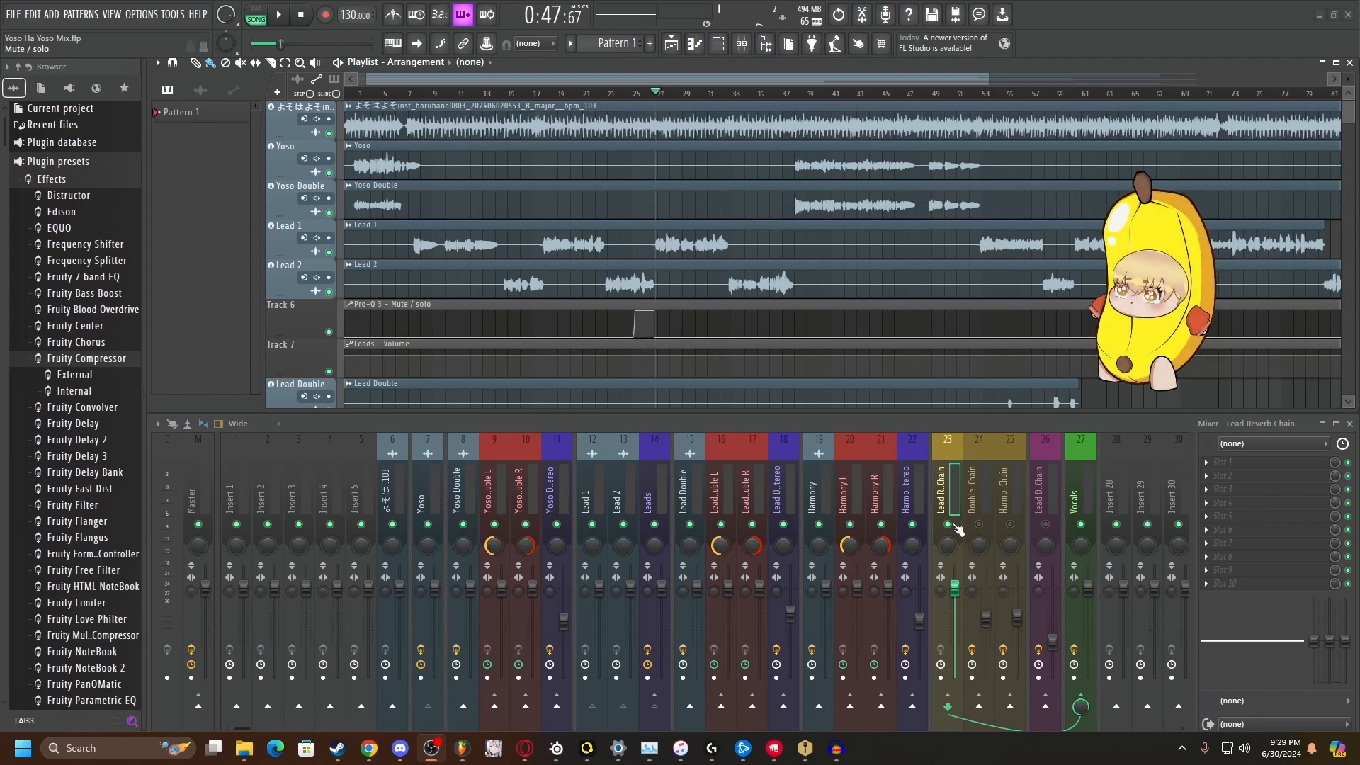
Step: Play back the lead vocal section, and load Fruity Reeverb 2 into slot 4 of the Lead Reverb Chain track
key(space)
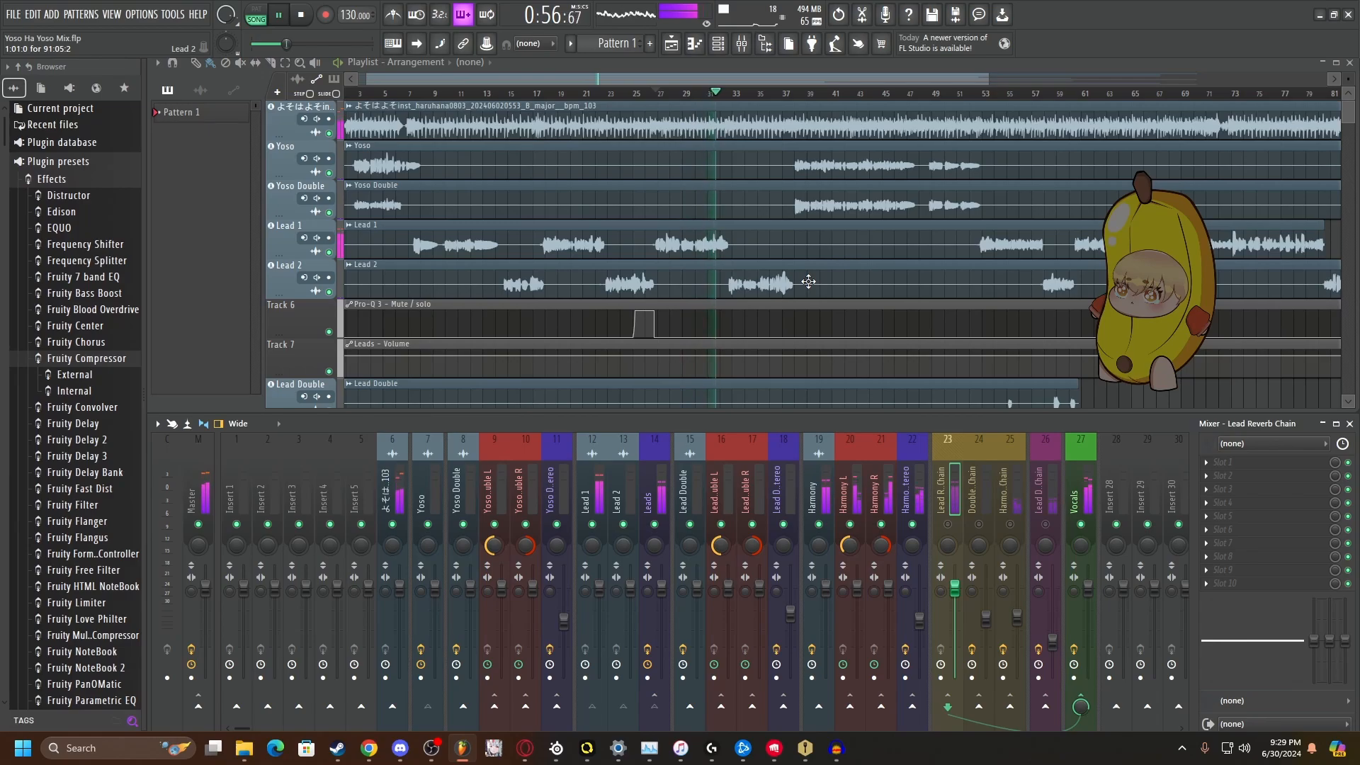
key(space)
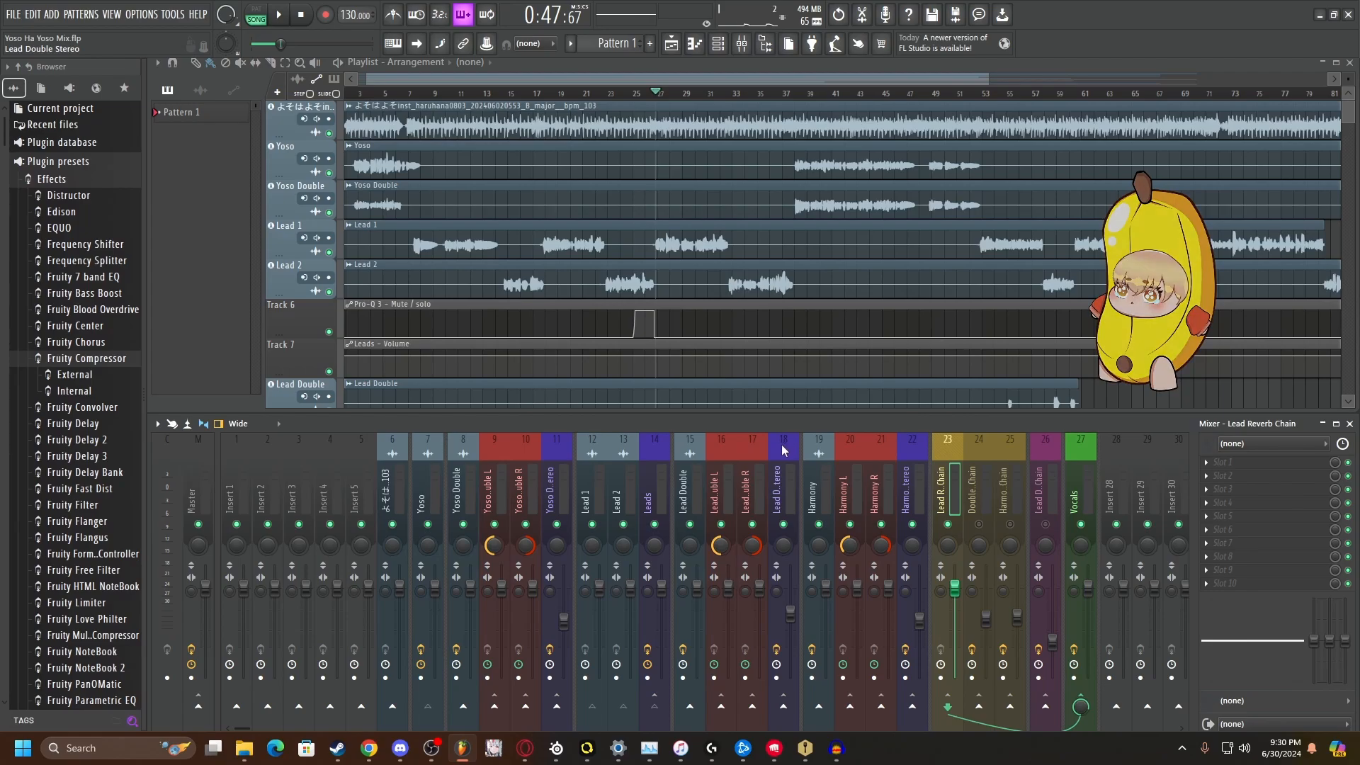
click(1209, 505)
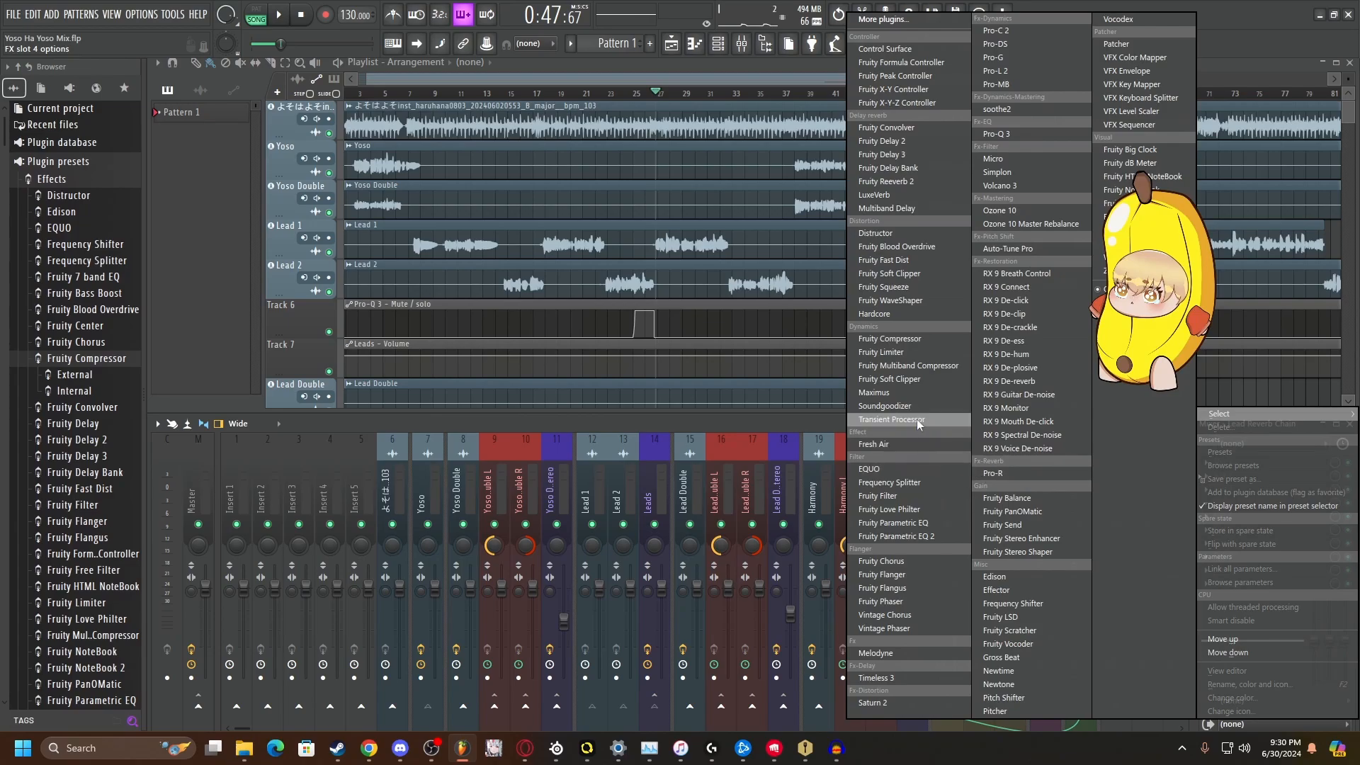
click(916, 186)
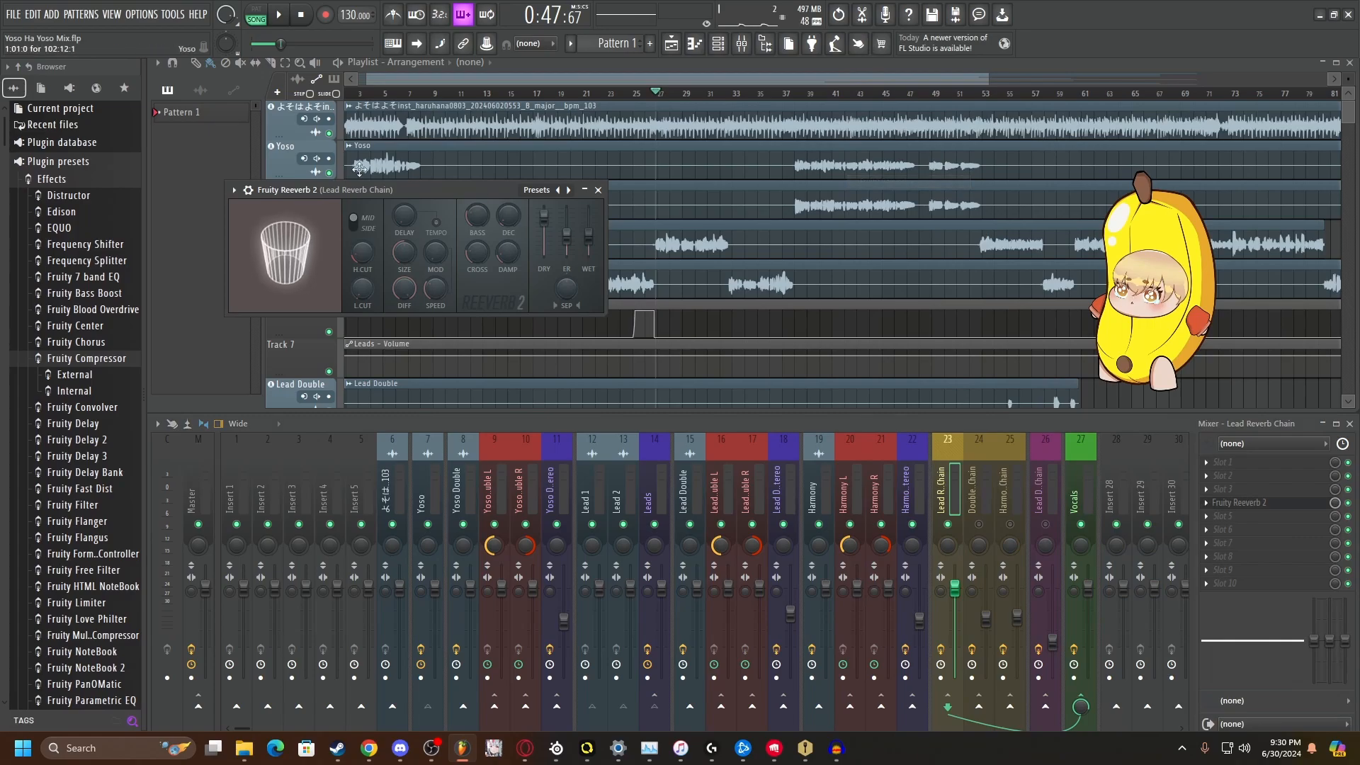
drag(418, 192, 461, 188)
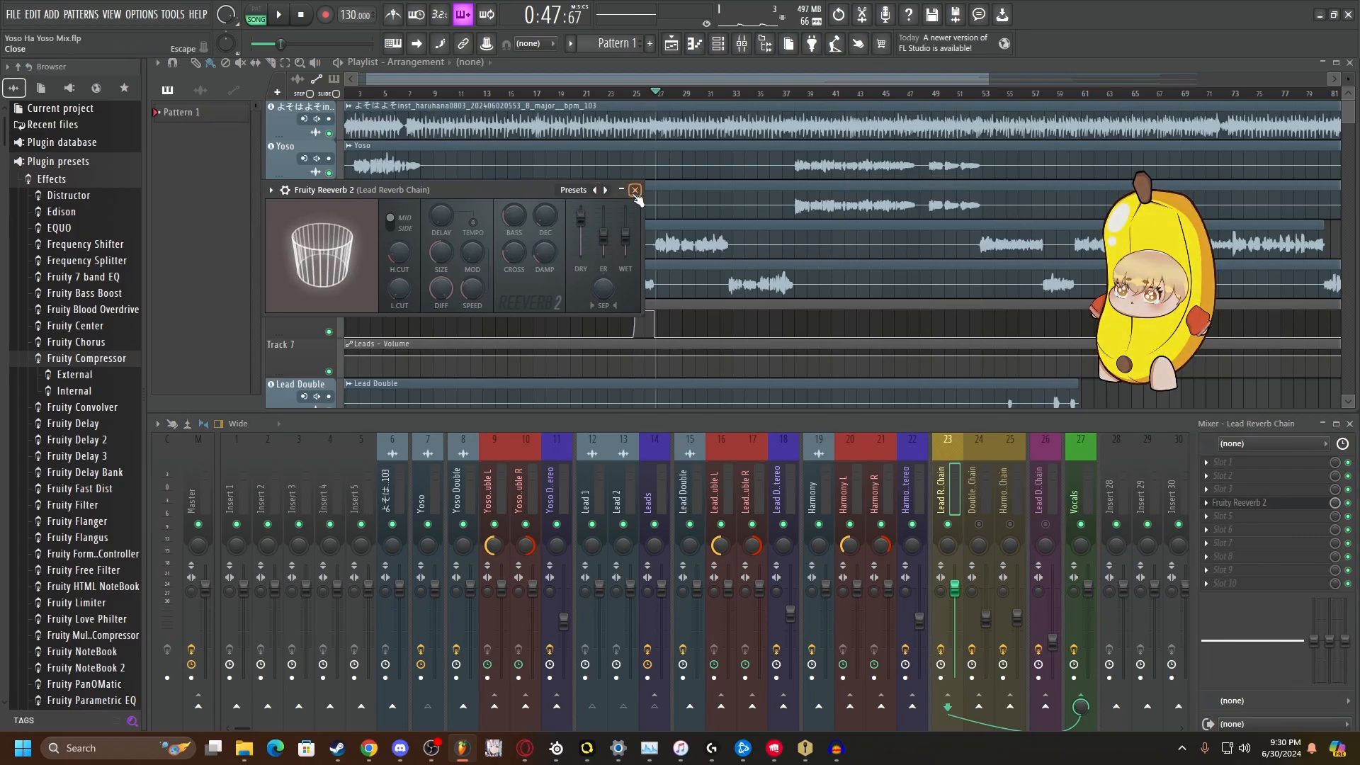
drag(508, 193, 540, 189)
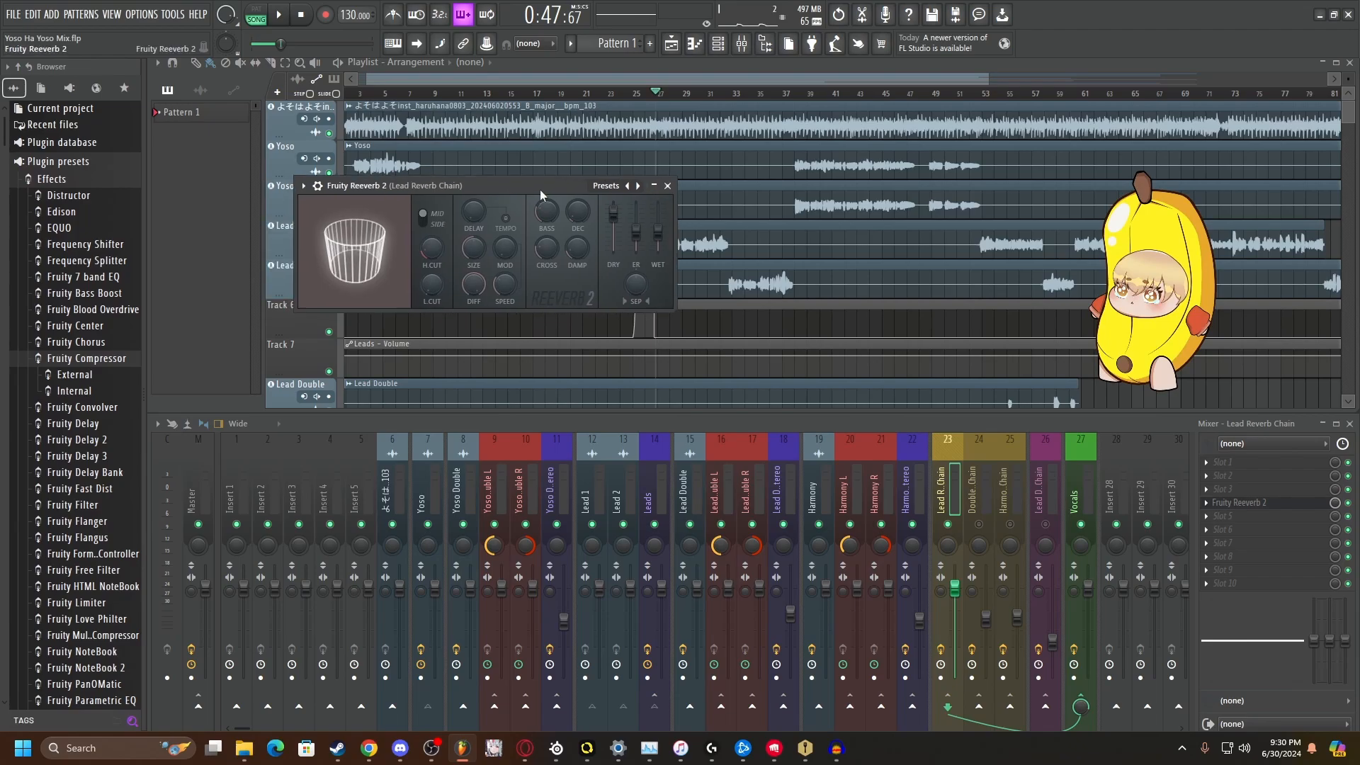
Step: Compare the routing of the Leads track with that of the Lead Reverb Chain track in the mixer
click(663, 502)
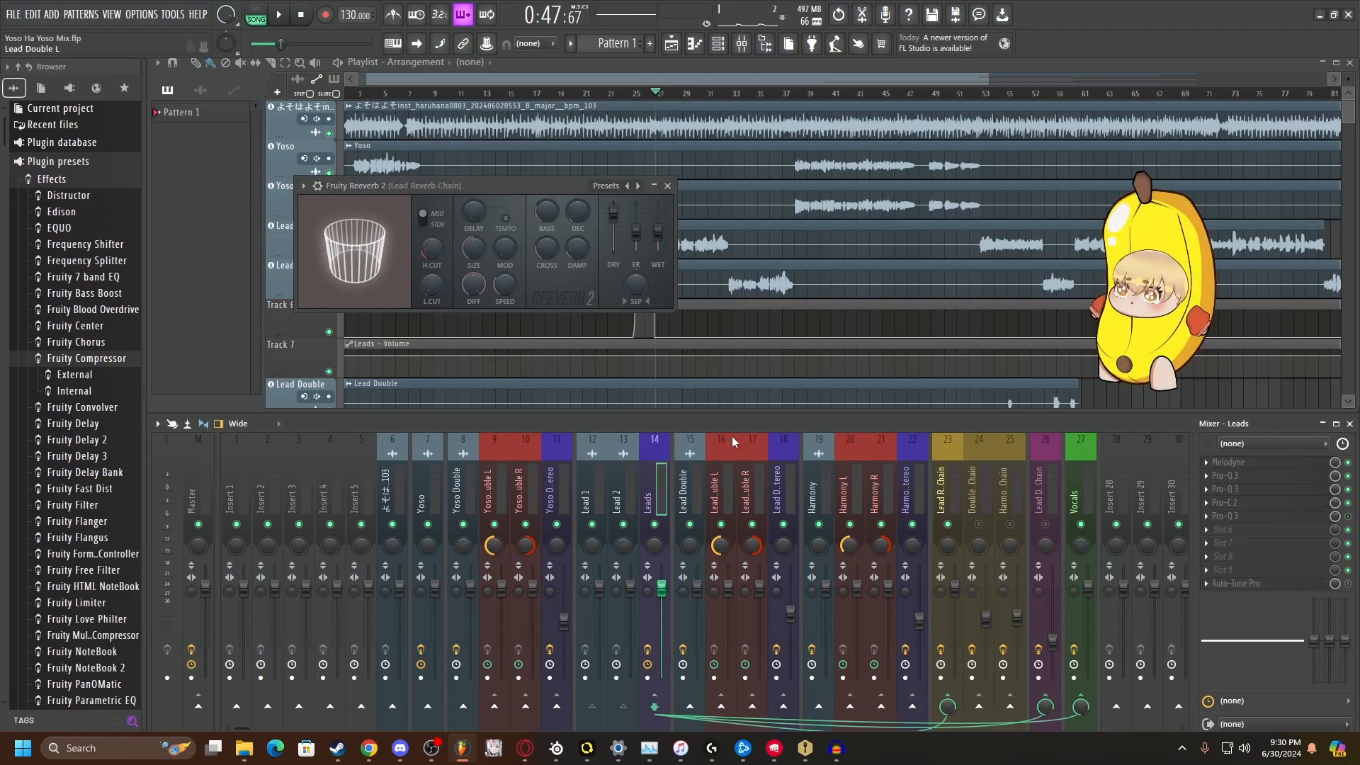
click(950, 487)
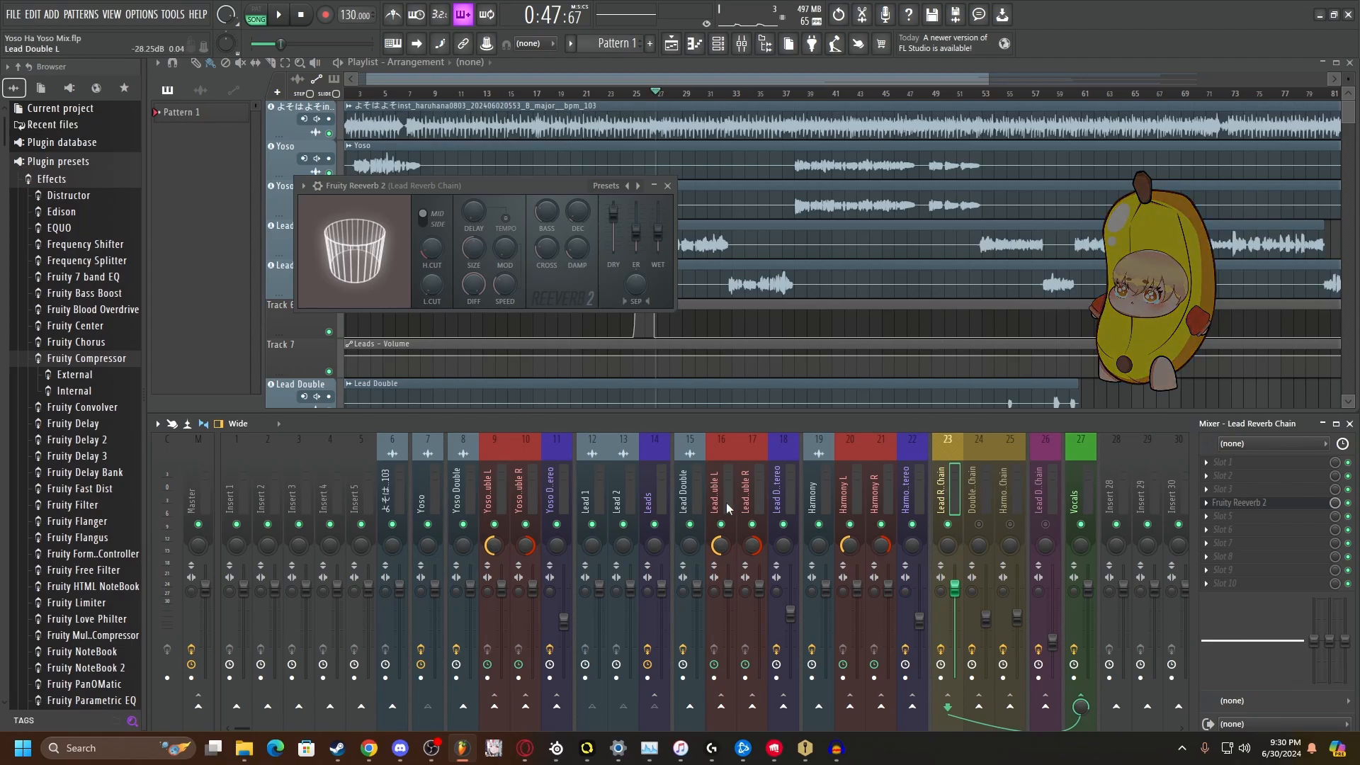
click(662, 489)
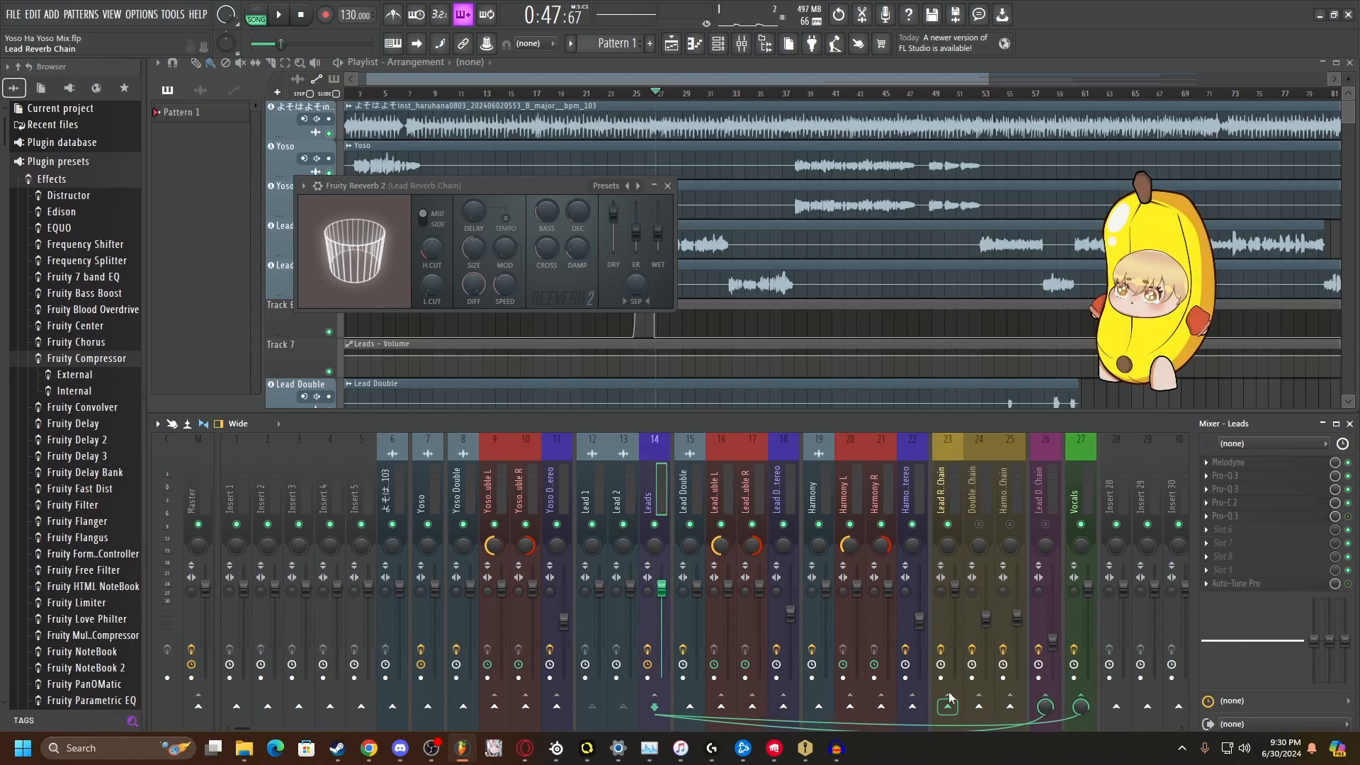
click(946, 487)
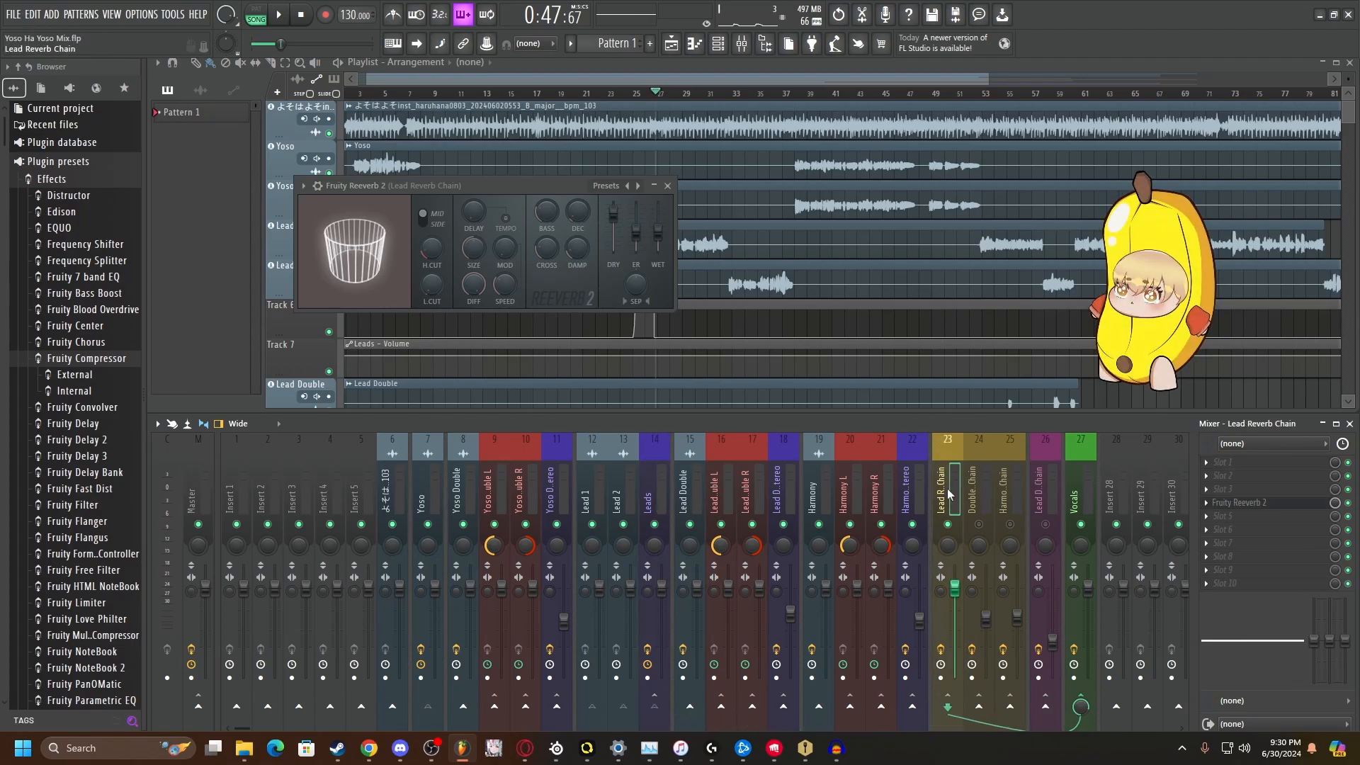
click(663, 499)
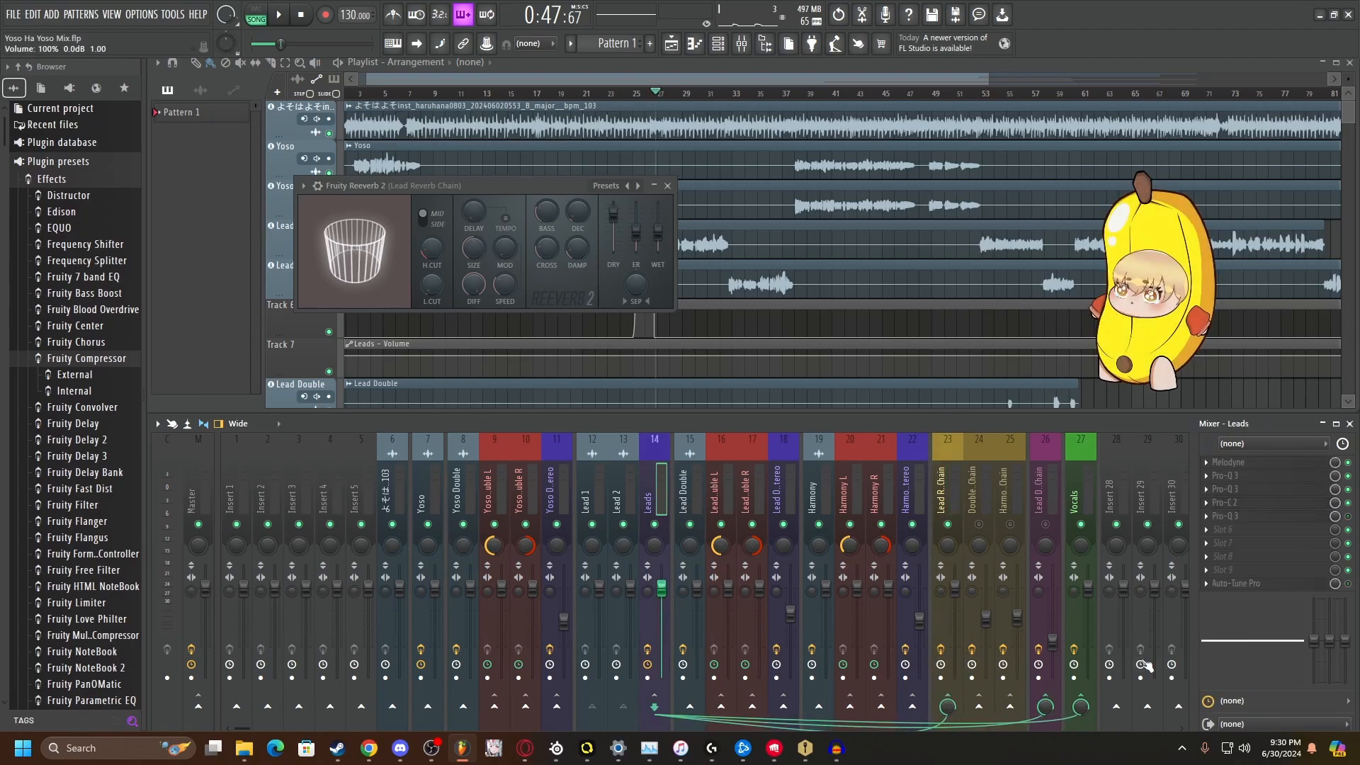
click(940, 487)
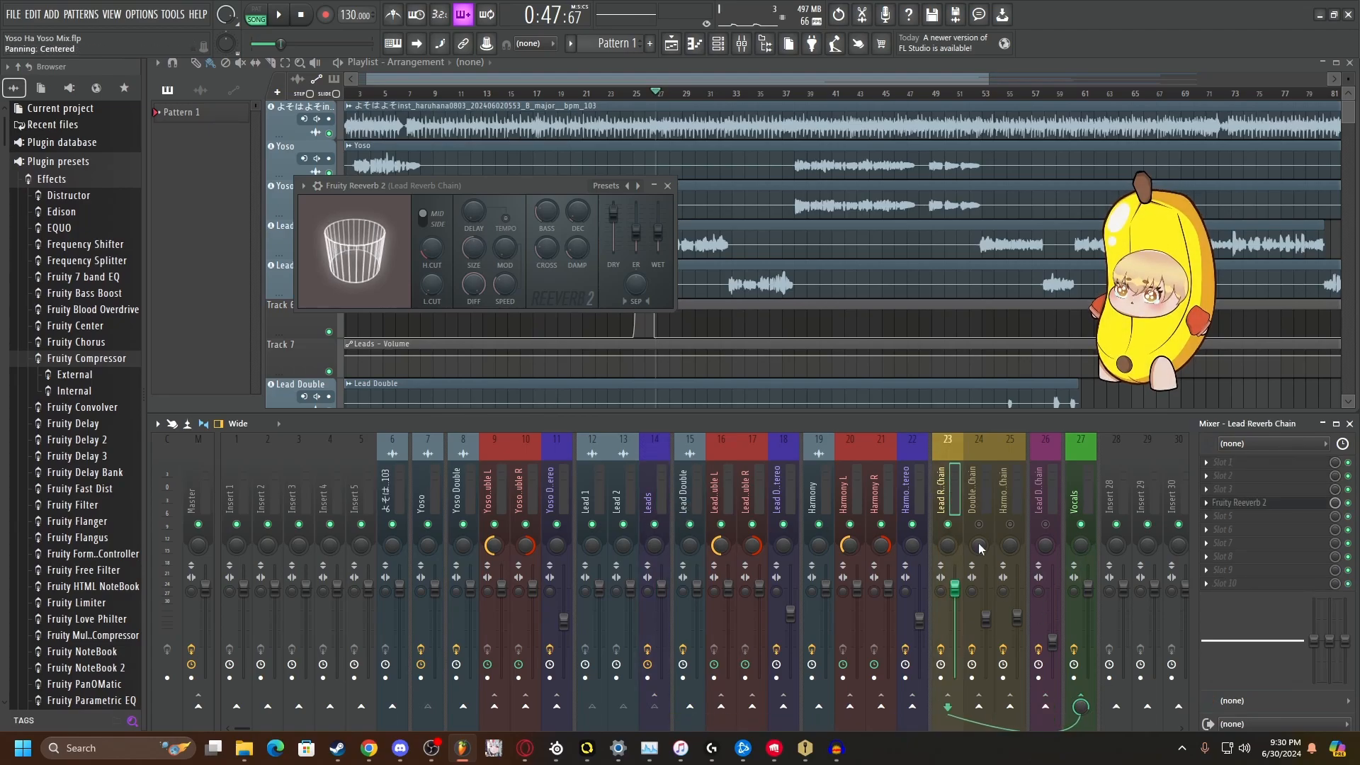
Step: Set the Lead Reverb Chain's Fruity Reeverb 2 to maximum wet level and minimum dry level
drag(660, 230, 660, 201)
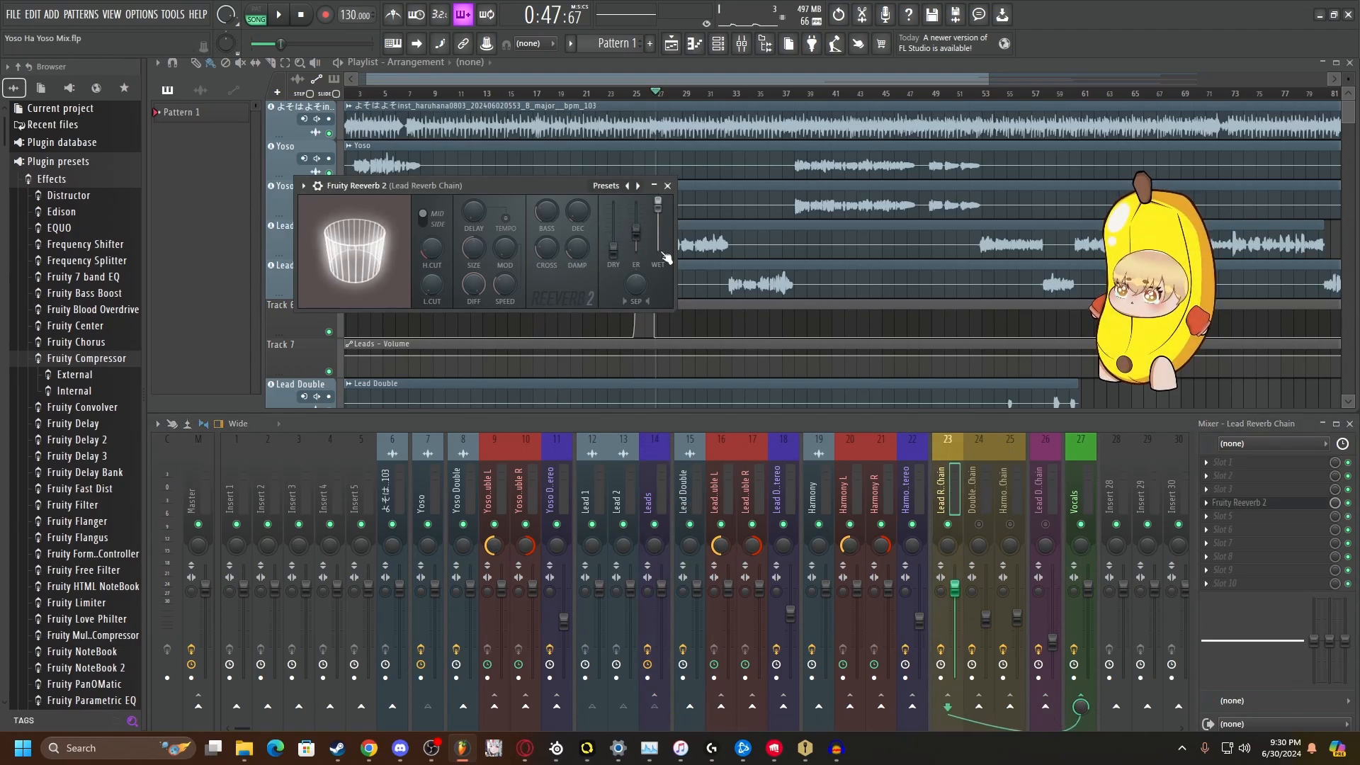
click(652, 488)
click(952, 483)
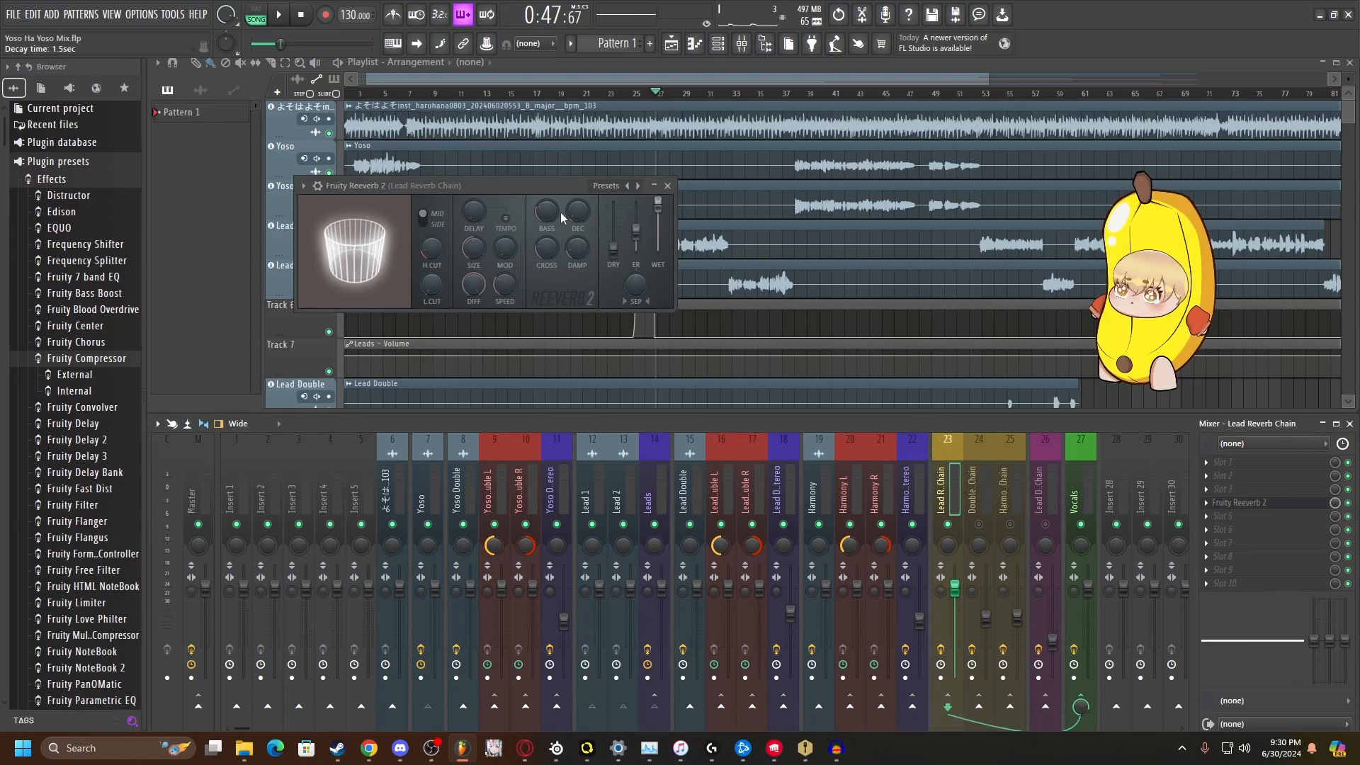
drag(427, 182, 437, 182)
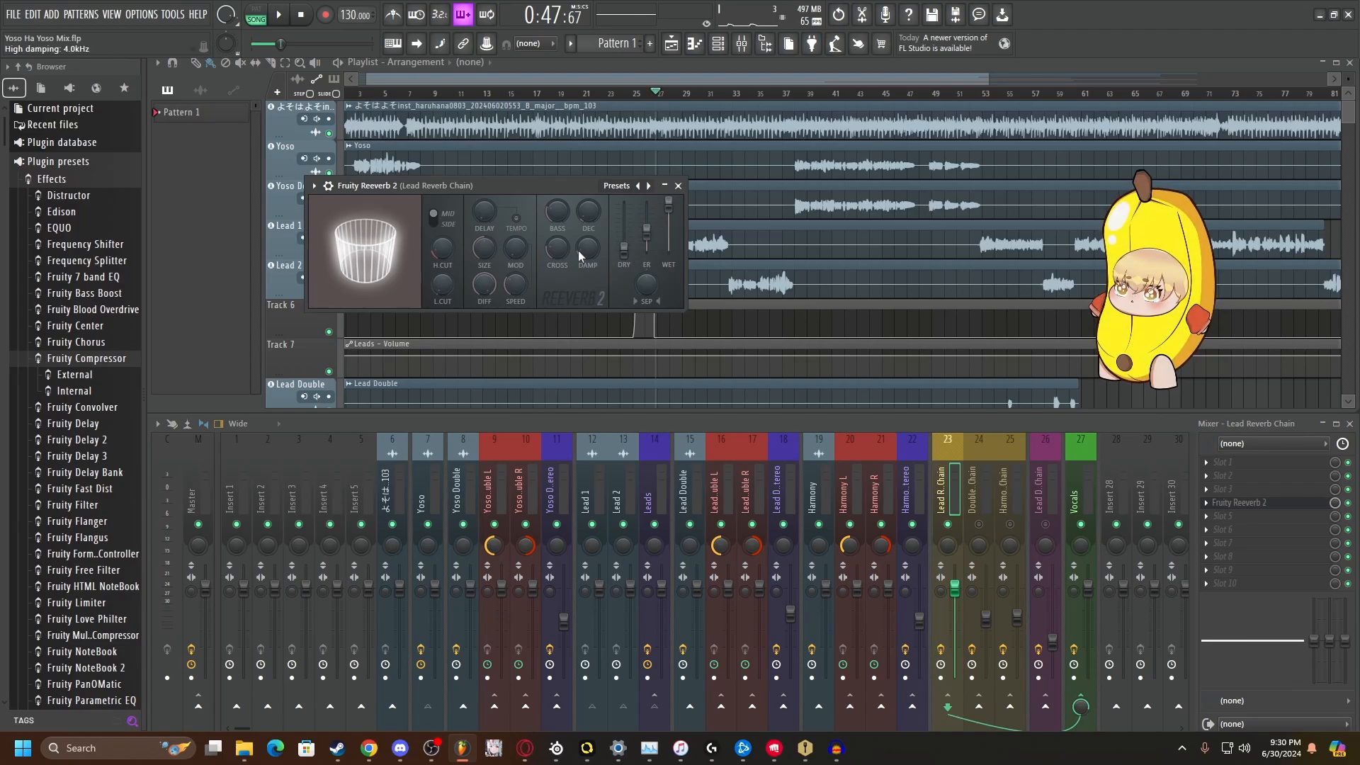
Step: Close the reverb settings and play back the lead vocal section to hear the Lead Reverb Chain
click(657, 505)
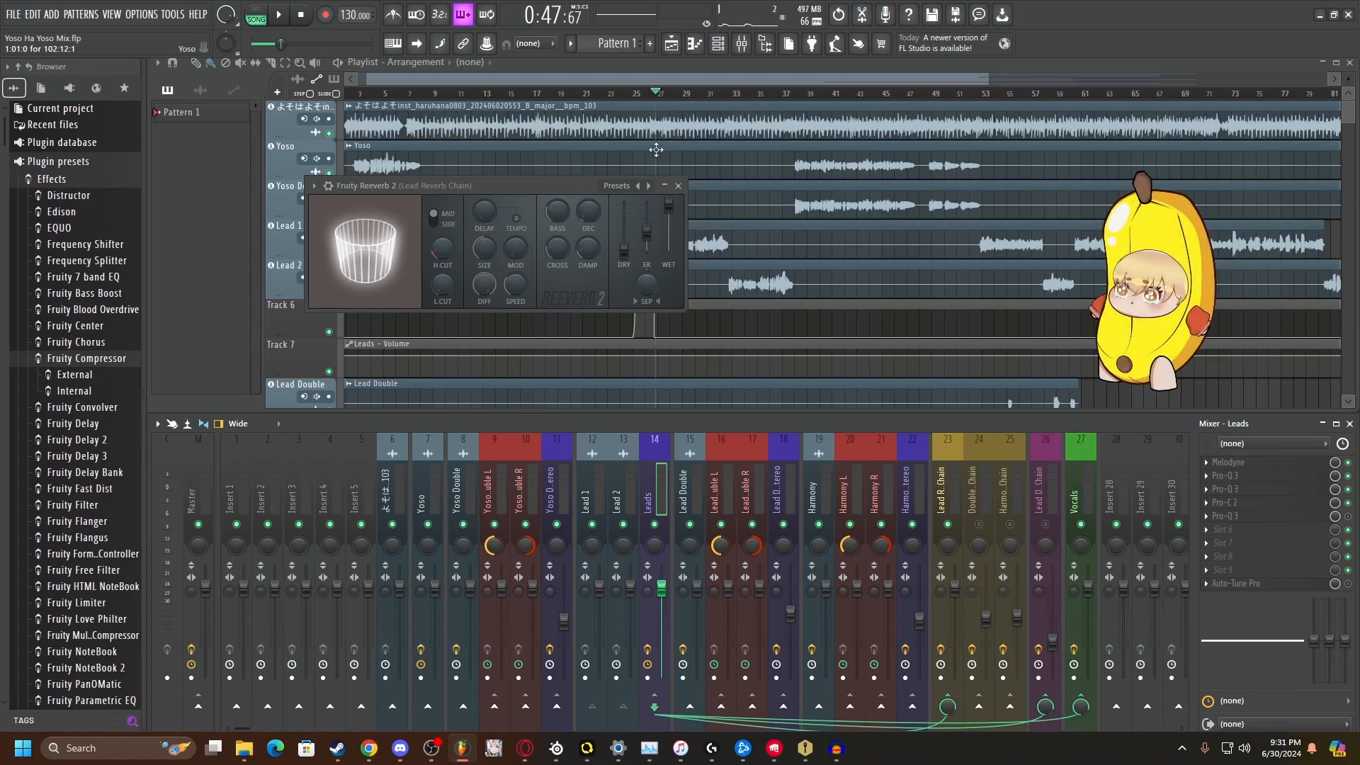
key(space)
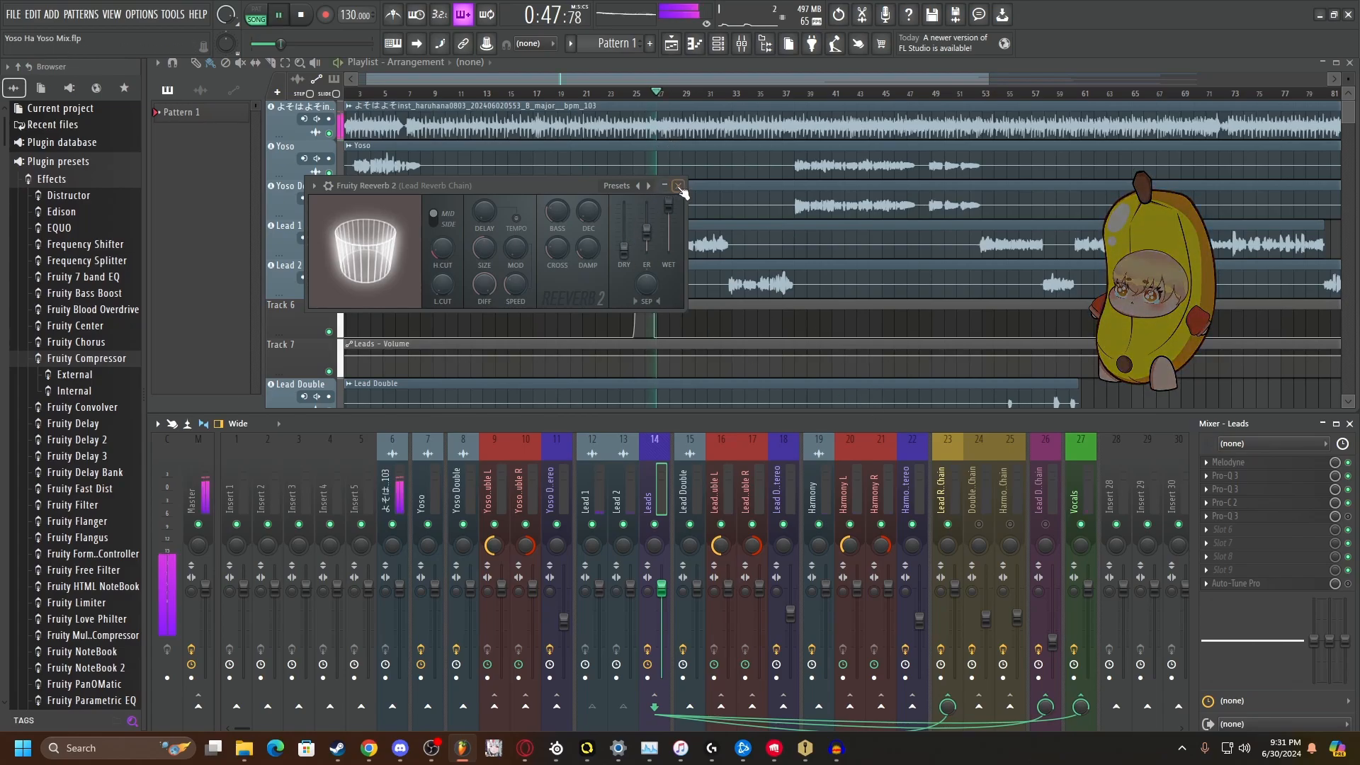
click(677, 186)
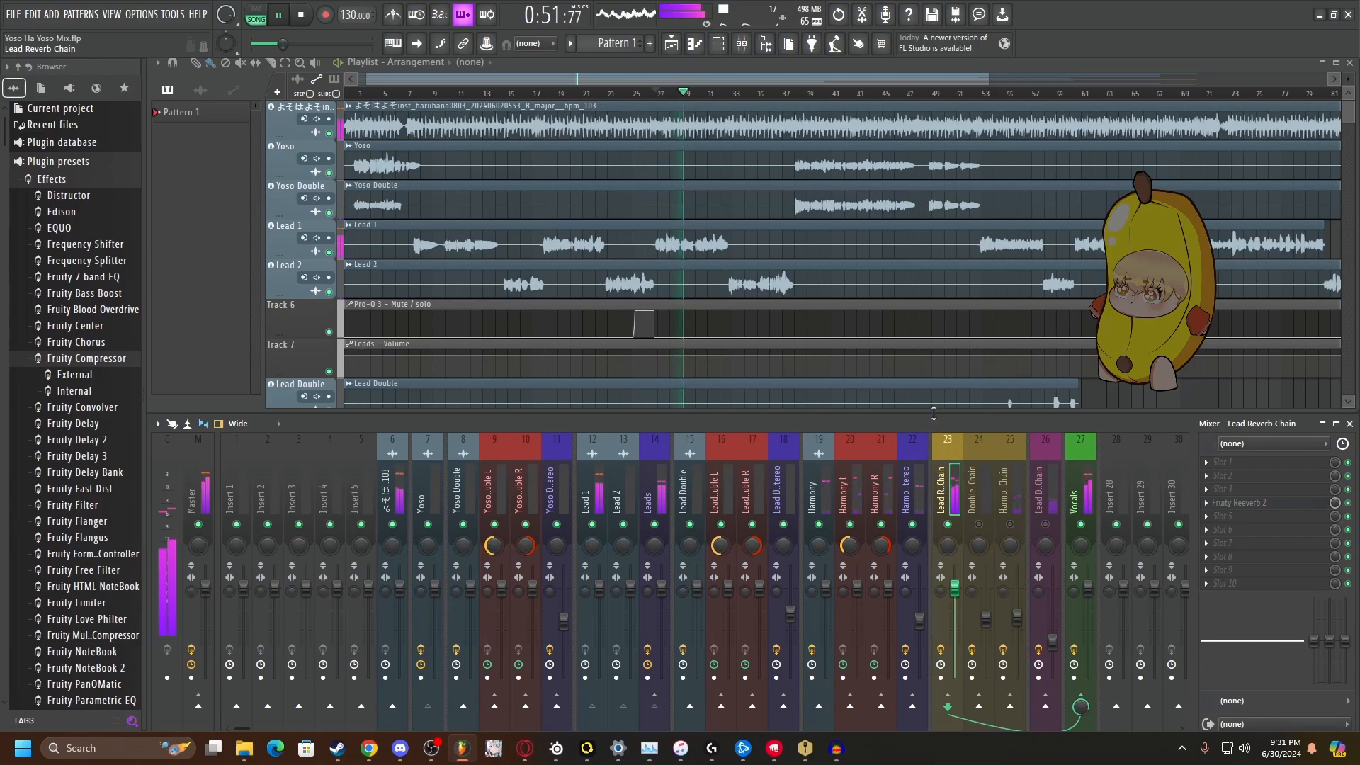
key(space)
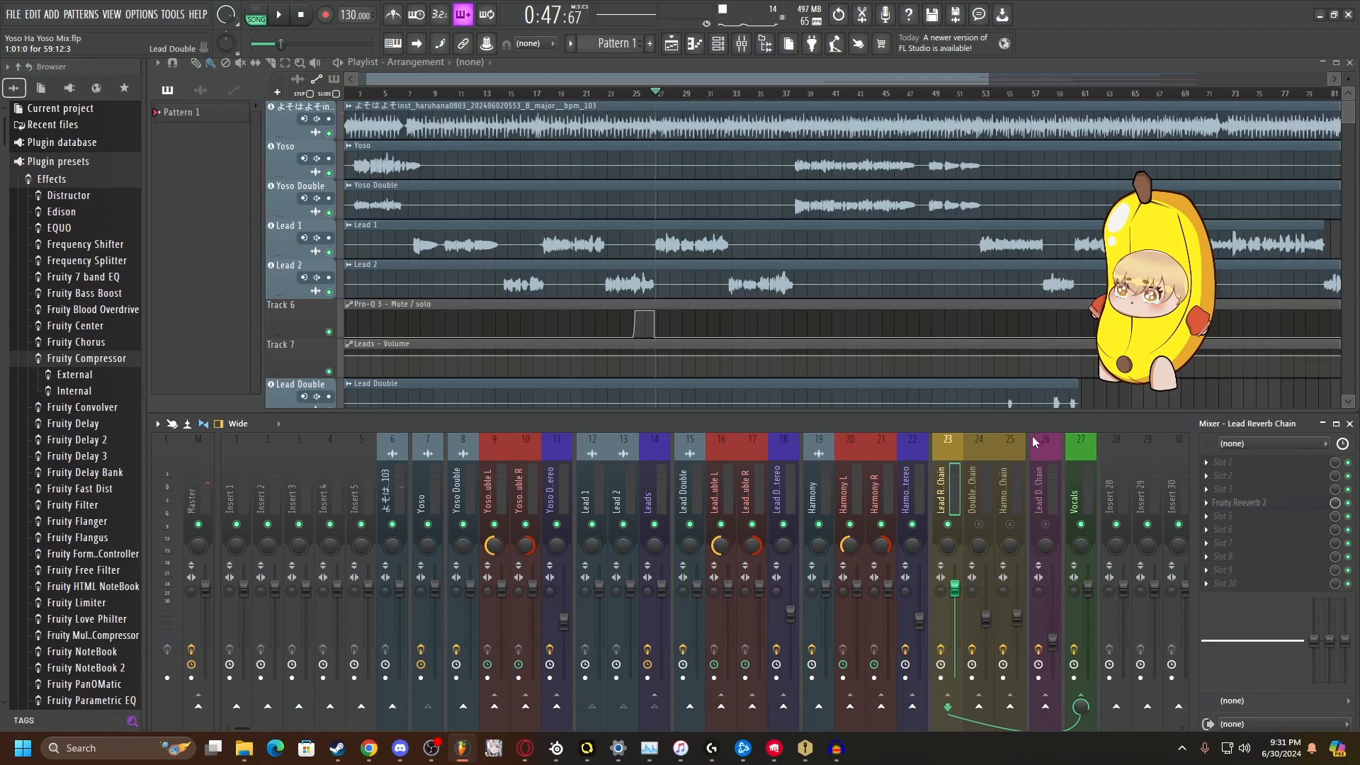
Step: Audition the lead vocal section while trying out the Lead Reverb Chain's volume fader, keeping it at 100%
click(653, 503)
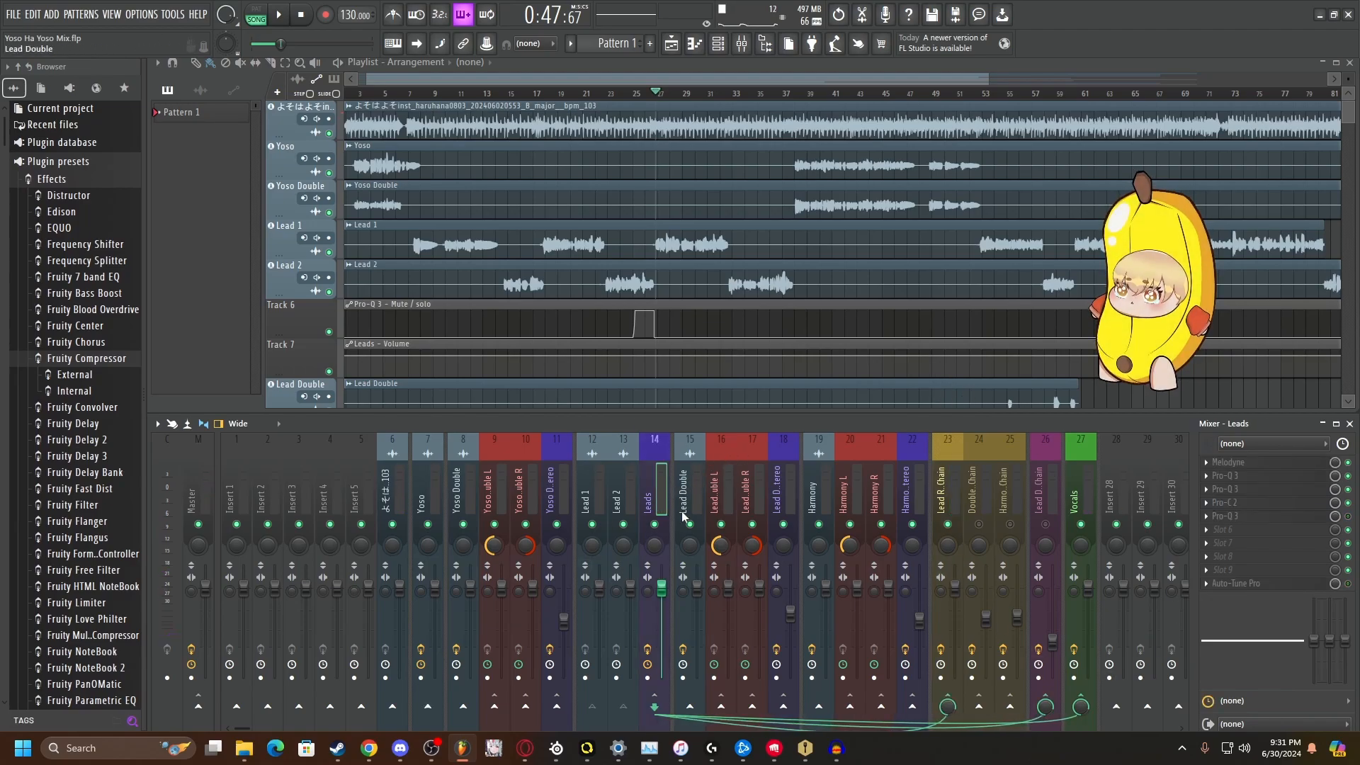
click(947, 489)
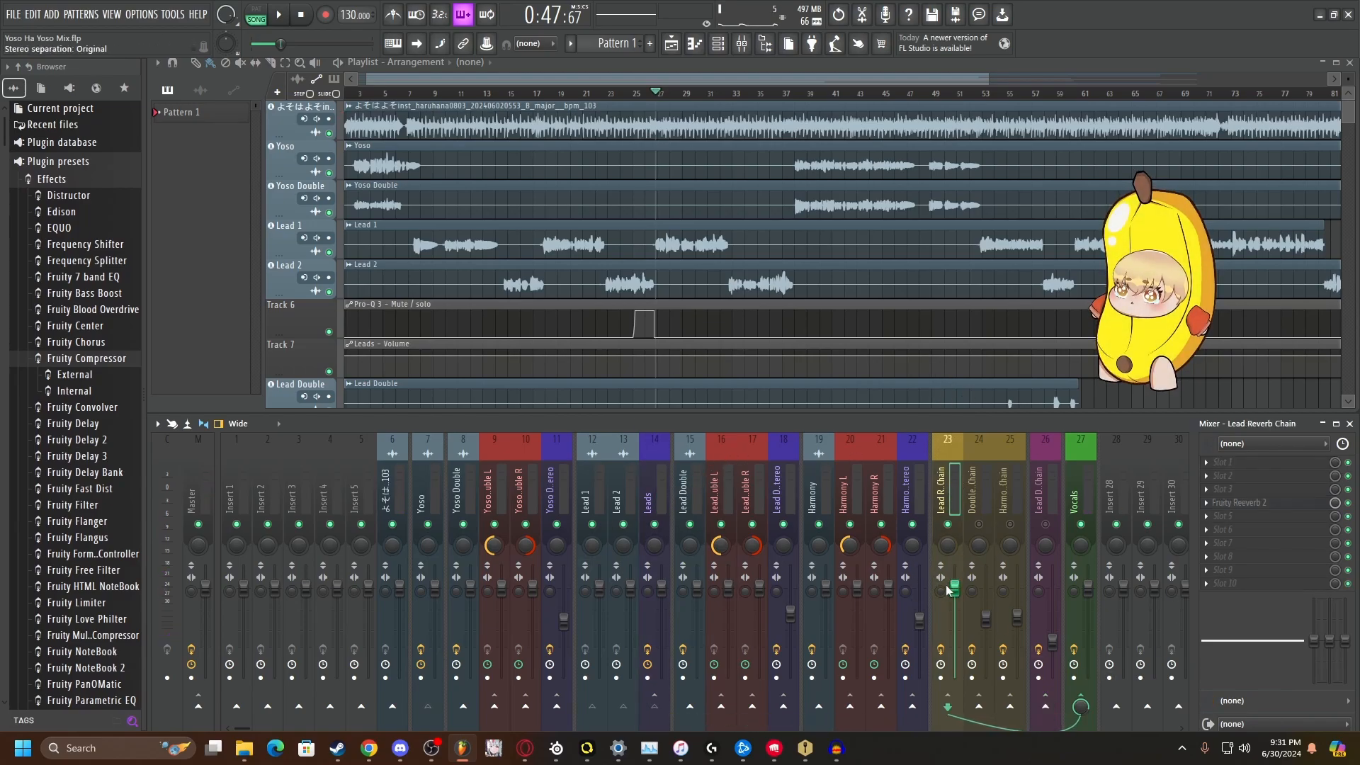
mouse_move(954, 595)
mouse_down()
mouse_move(955, 655)
mouse_move(958, 593)
mouse_up()
key(space)
key(space)
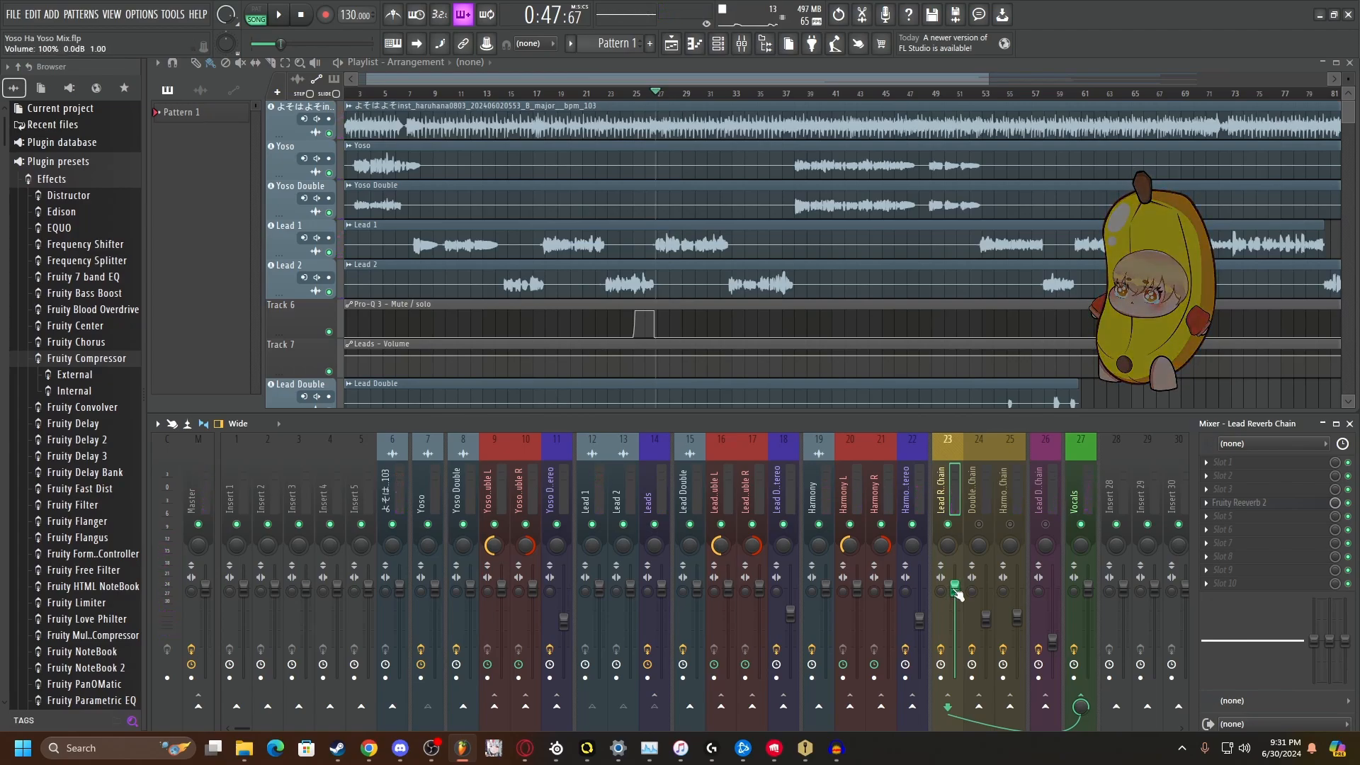
Step: Load Fruity Parametric EQ 2 into slot 1 of the Lead Reverb Chain, ahead of the reverb
click(1252, 503)
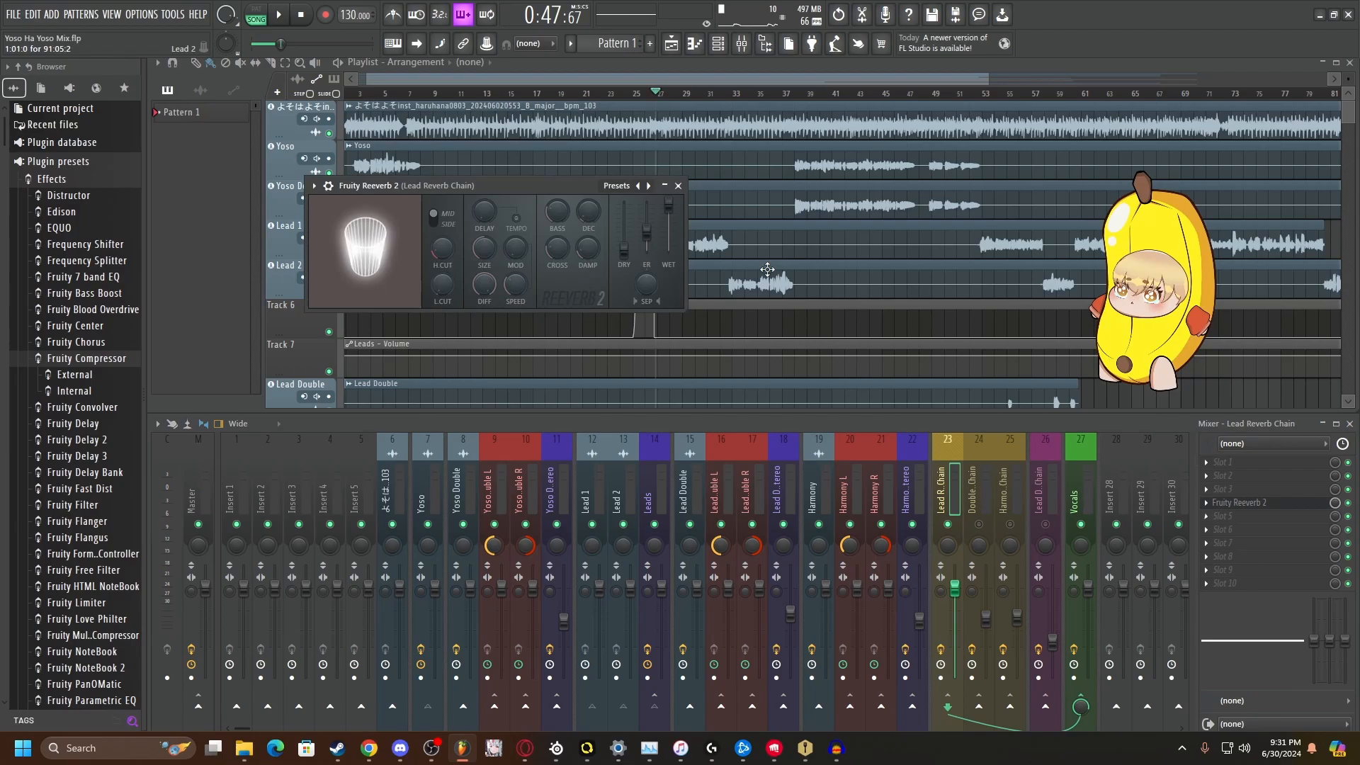
click(670, 176)
click(1236, 462)
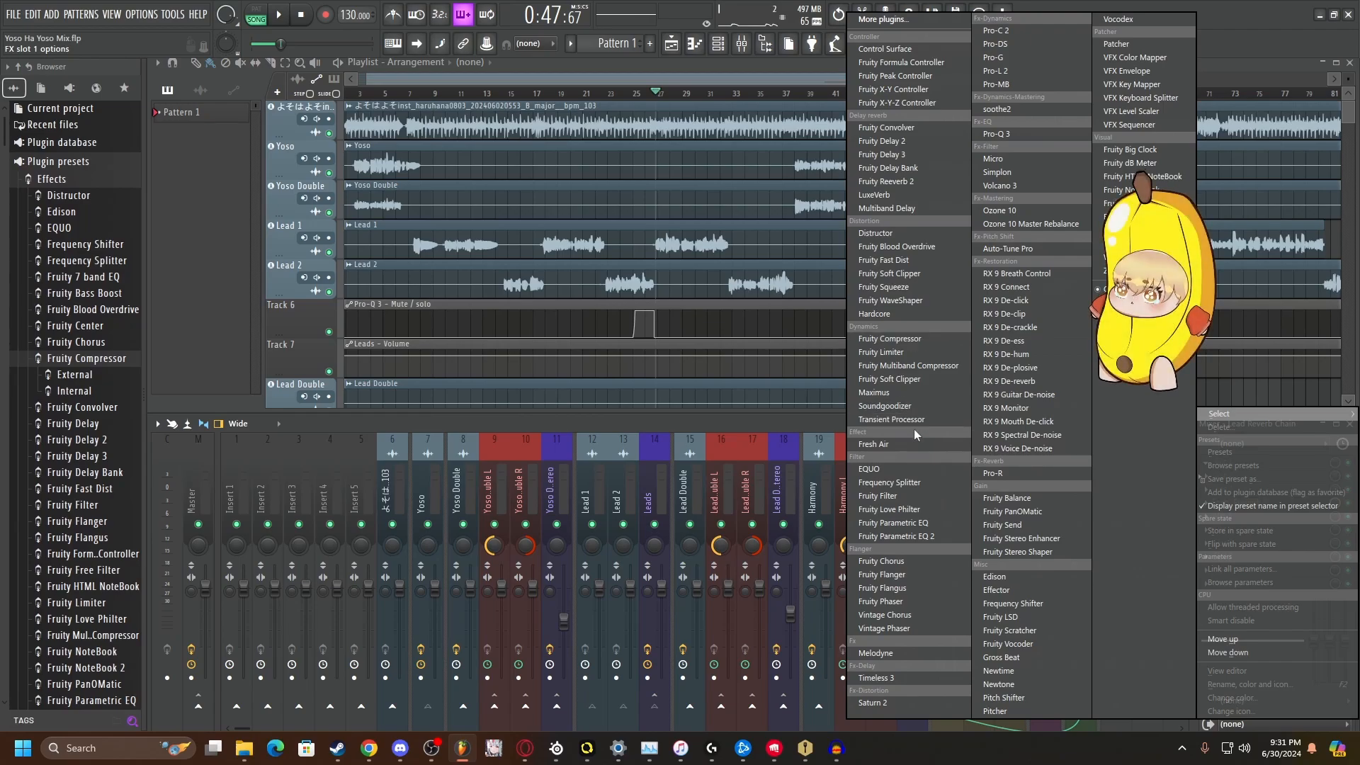
click(925, 537)
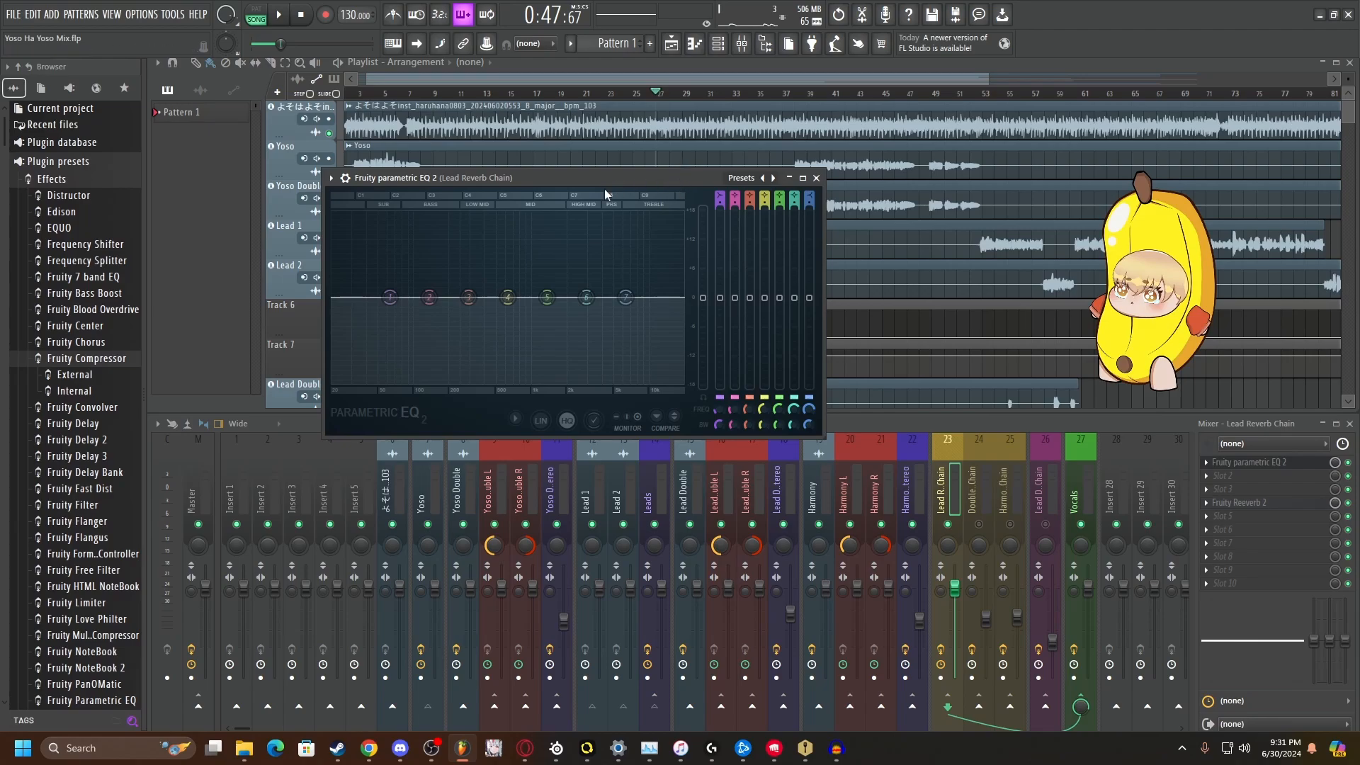
Step: Set the EQ's band 1 to High pass and its band 7 to Low pass
right_click(394, 294)
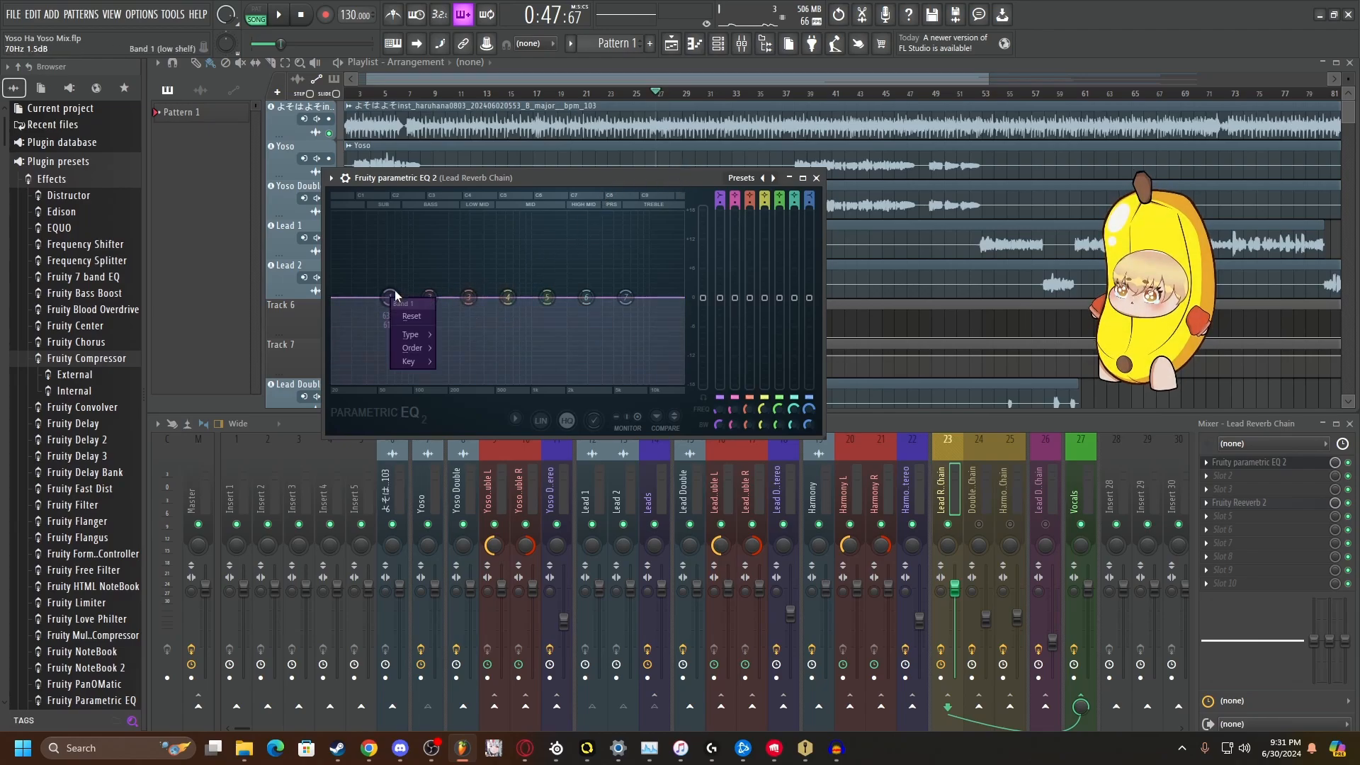
mouse_move(416, 333)
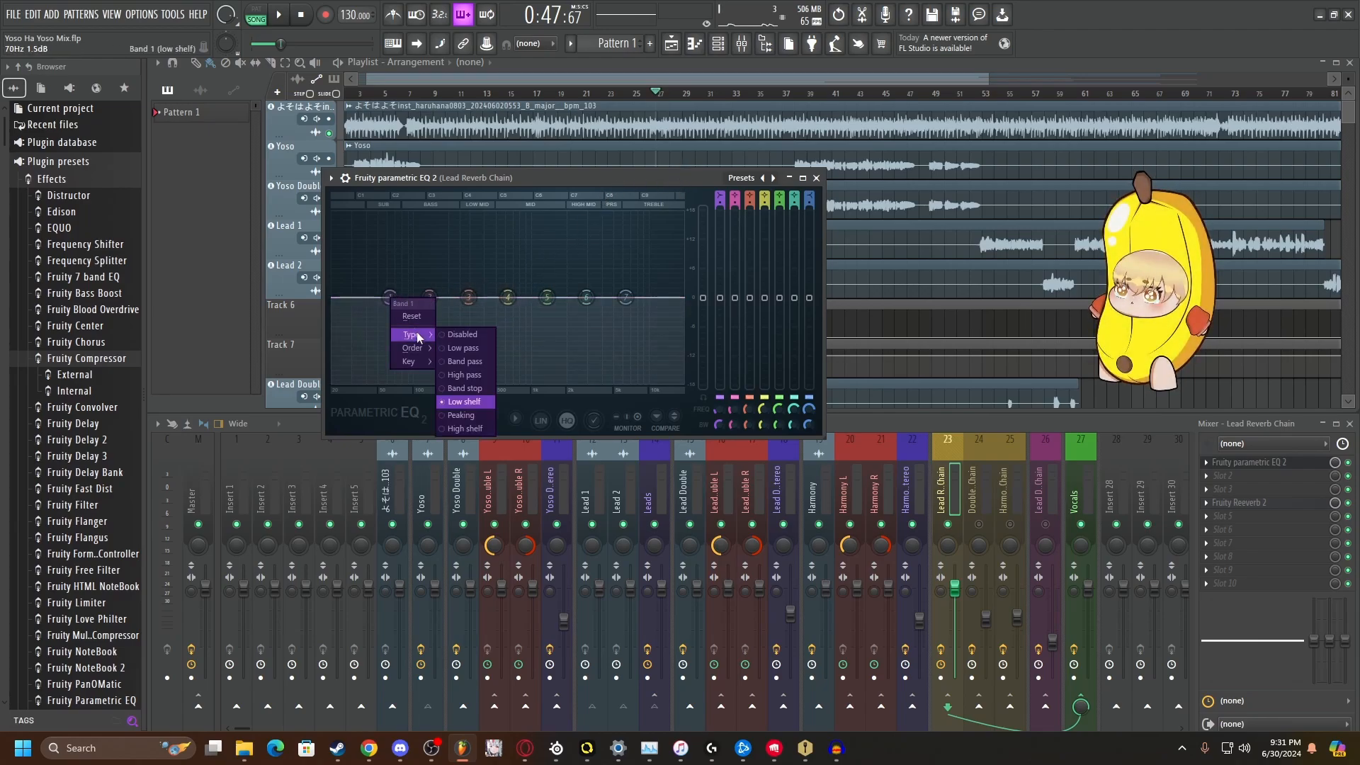
click(463, 348)
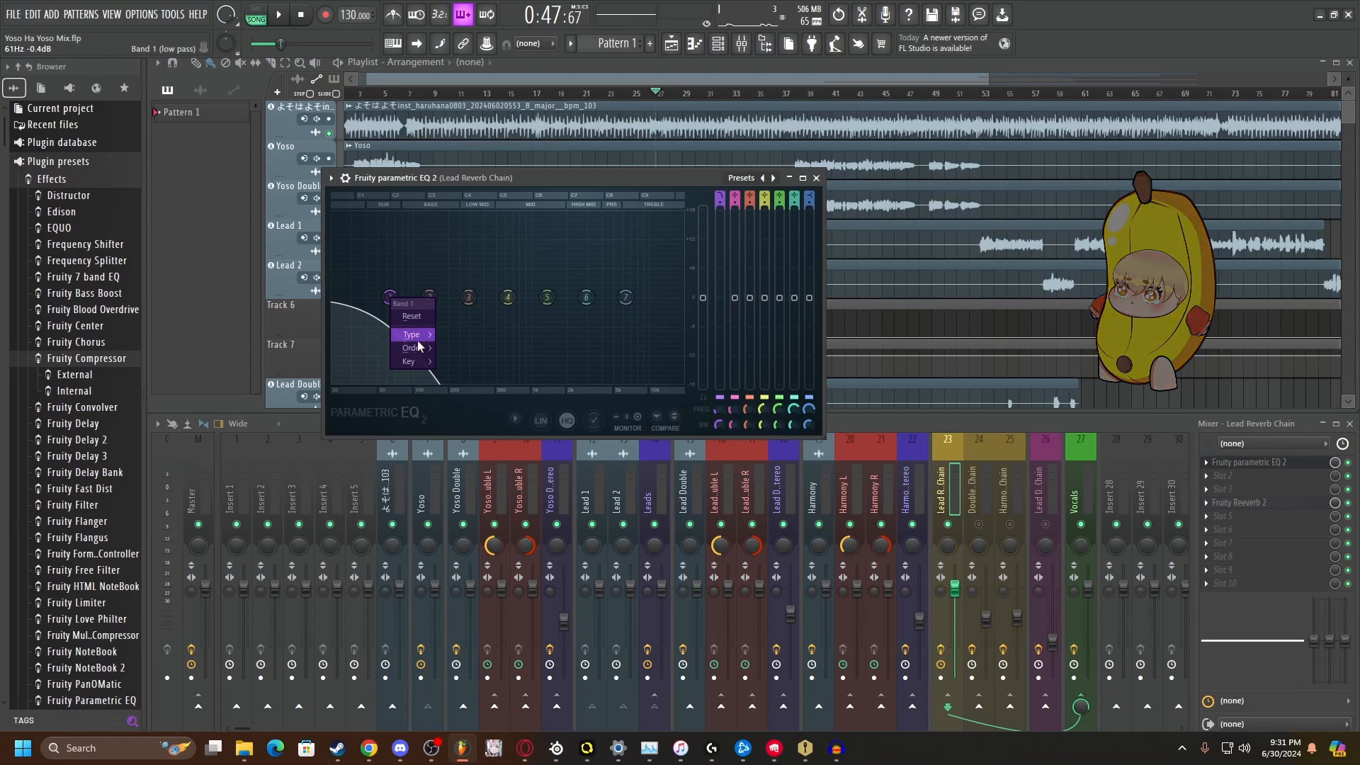
mouse_move(416, 333)
click(470, 367)
right_click(626, 297)
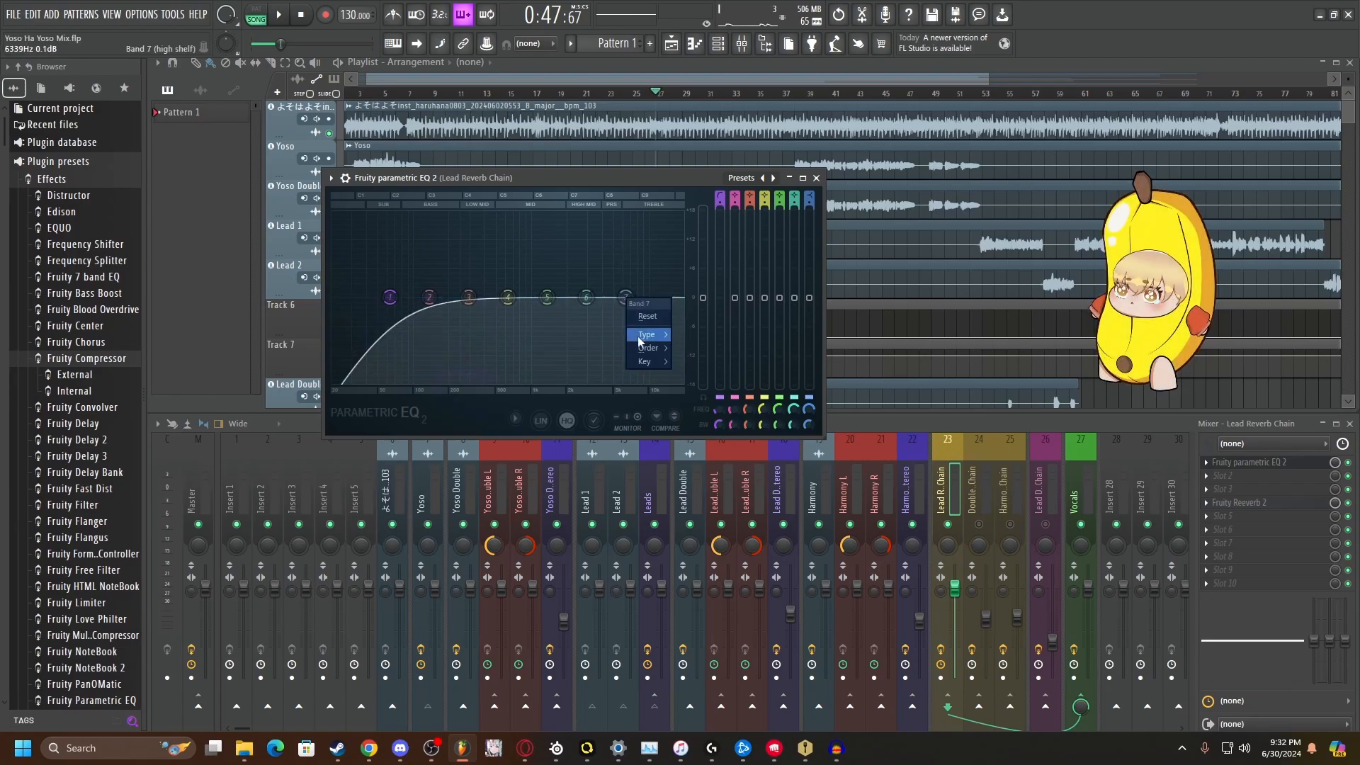
mouse_move(641, 335)
click(691, 354)
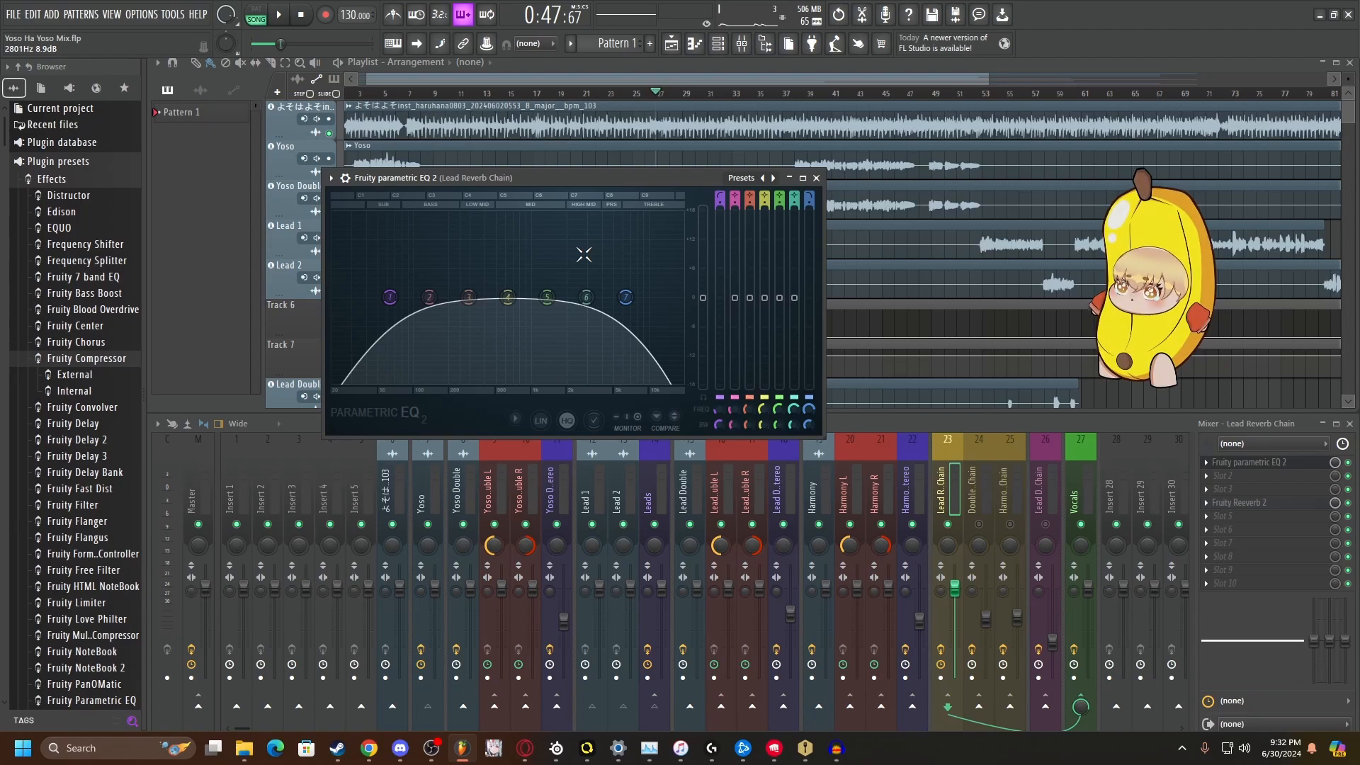
Step: Look at the high-cut and low-cut controls in Fruity Reeverb 2, and close the reverb
click(1243, 505)
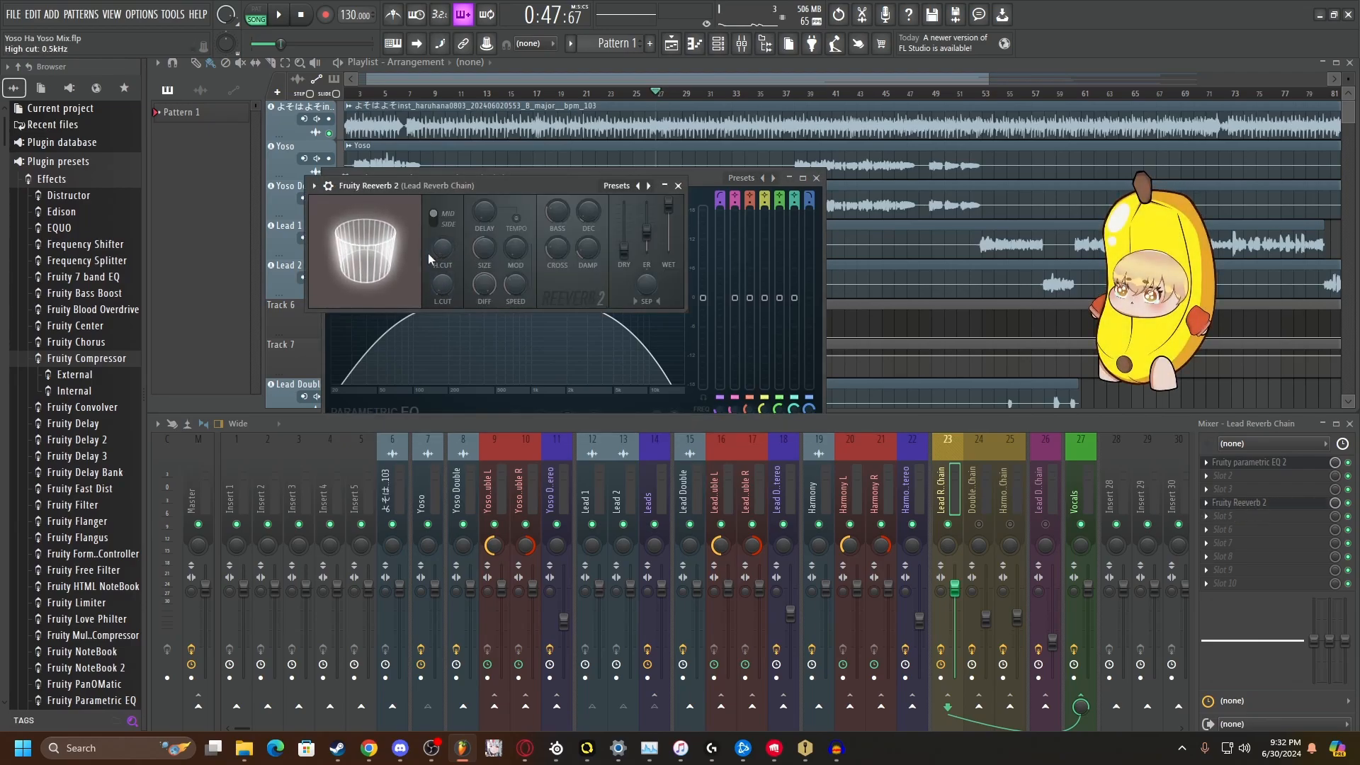
click(565, 309)
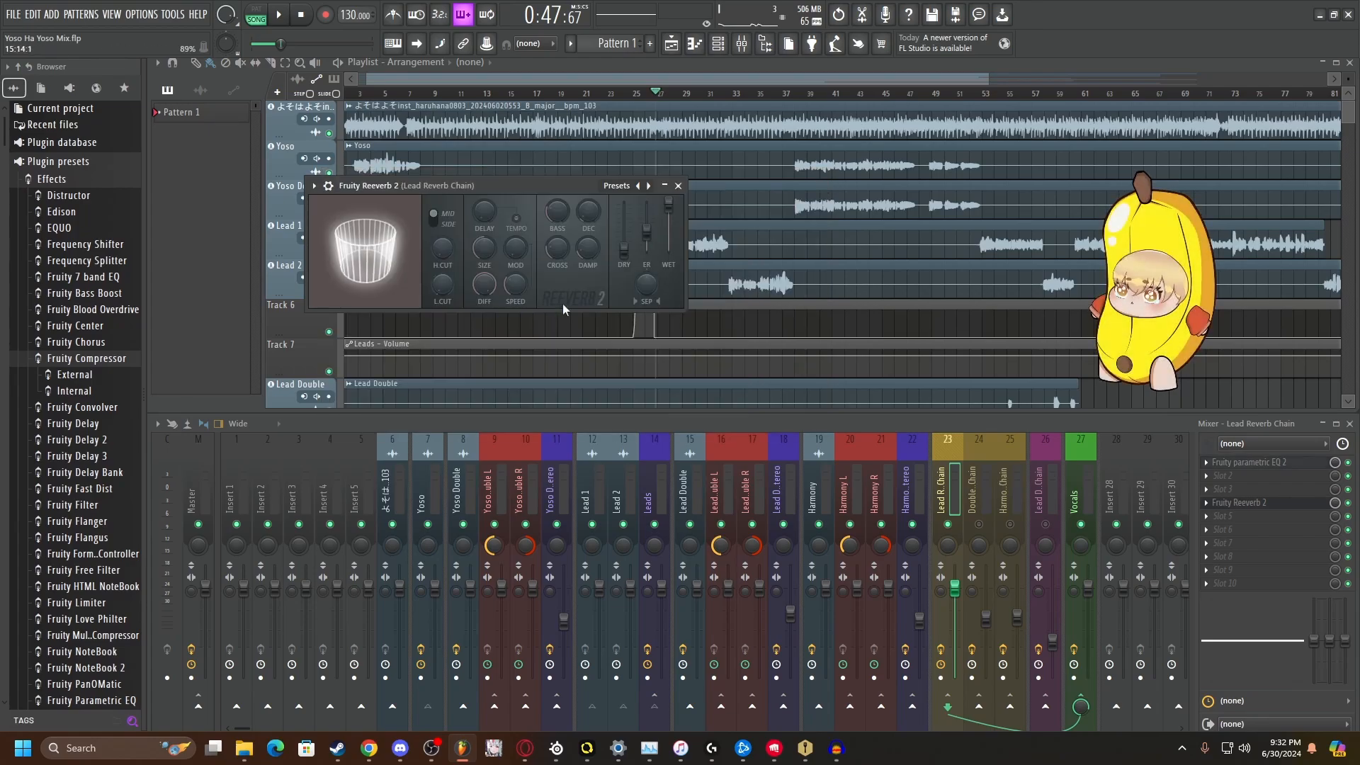
click(679, 187)
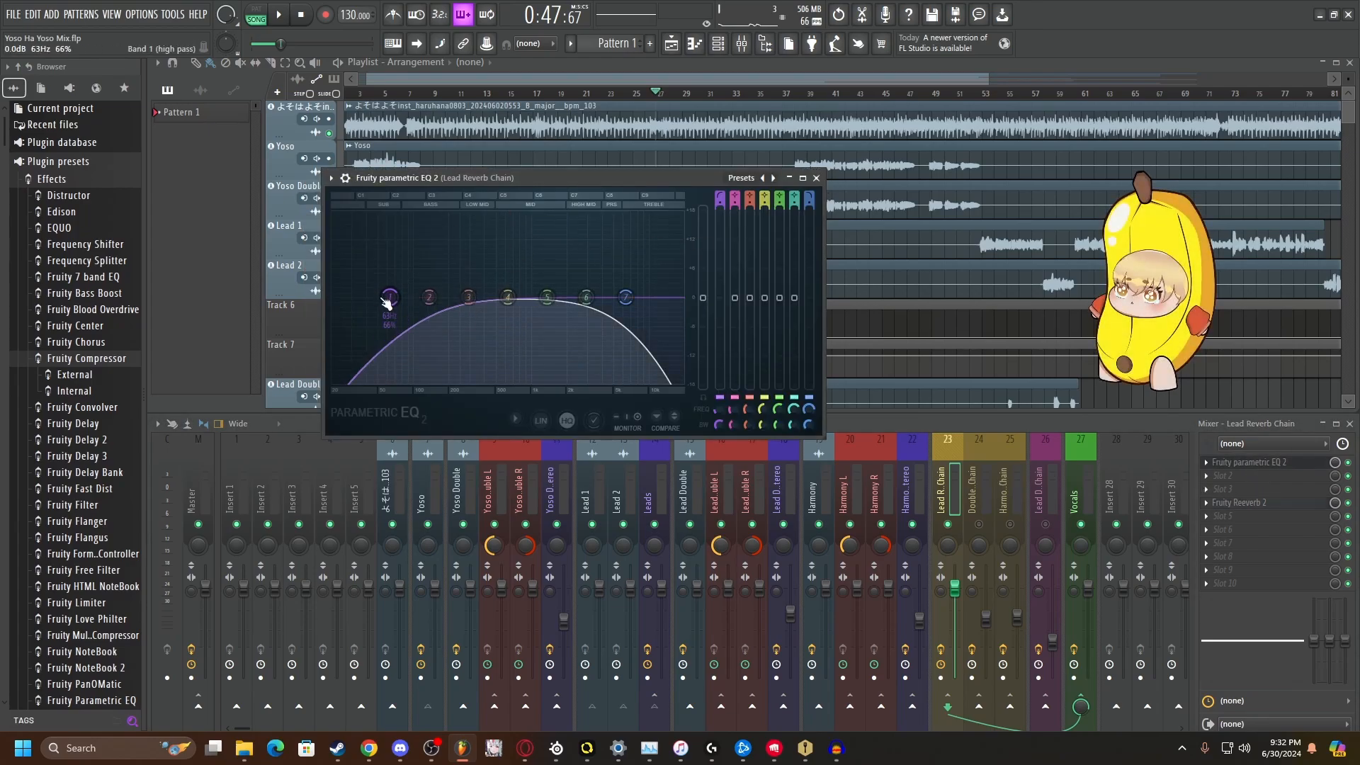
Step: Adjust the bandwidth of the EQ's high-pass band 1 and low-pass band 7 to shape both roll-offs
scroll(626, 299, down, 4)
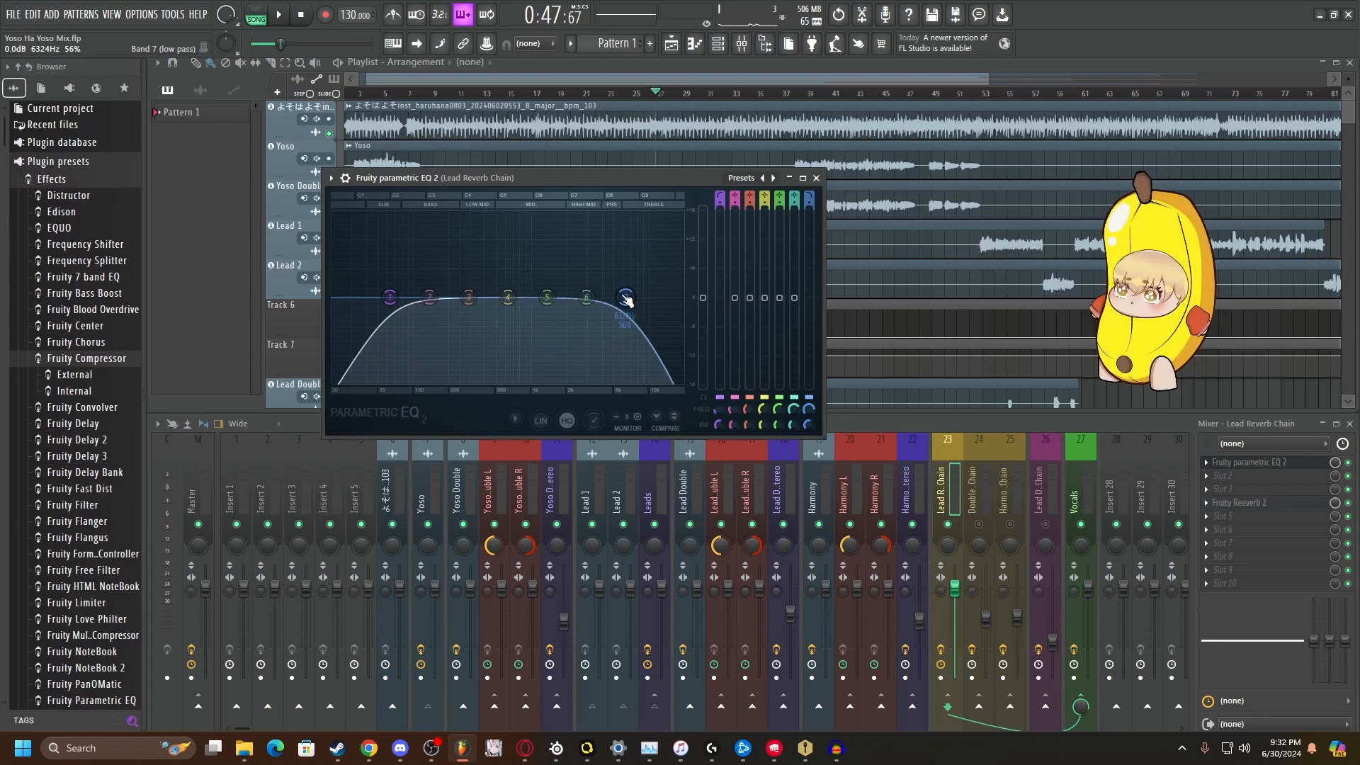
scroll(627, 299, up, 2)
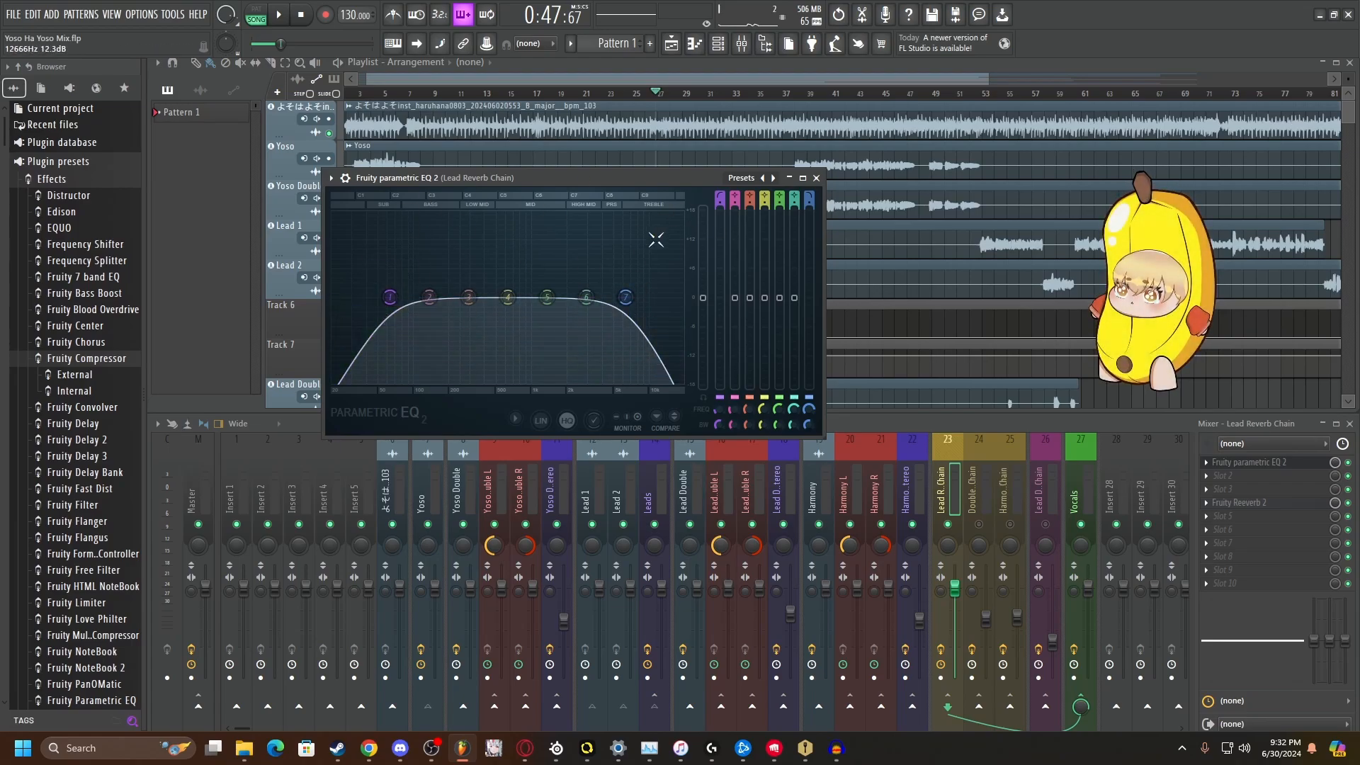
Step: Look over the Fruity Reeverb 2 controls once more, close the reverb, and listen briefly to the chain with the EQ in view
drag(588, 175, 675, 179)
click(1257, 503)
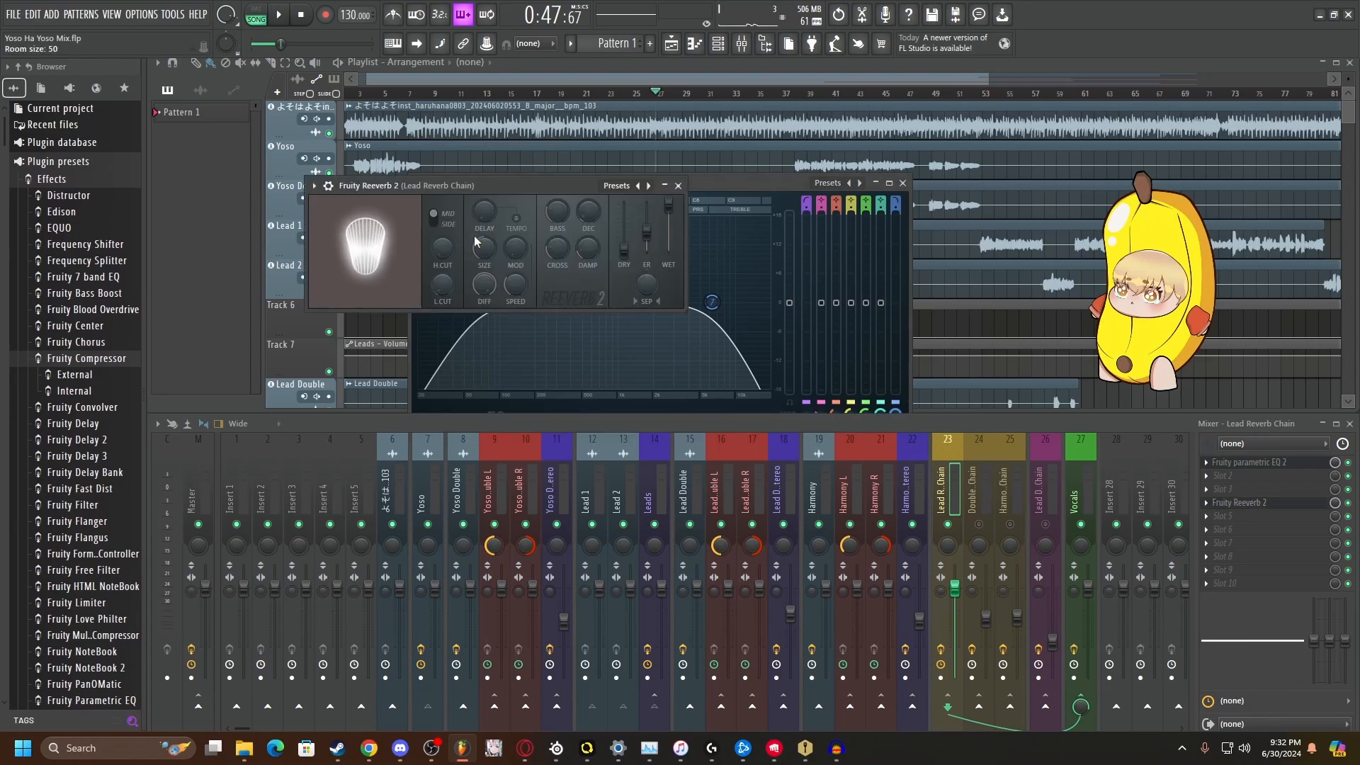
click(678, 185)
key(space)
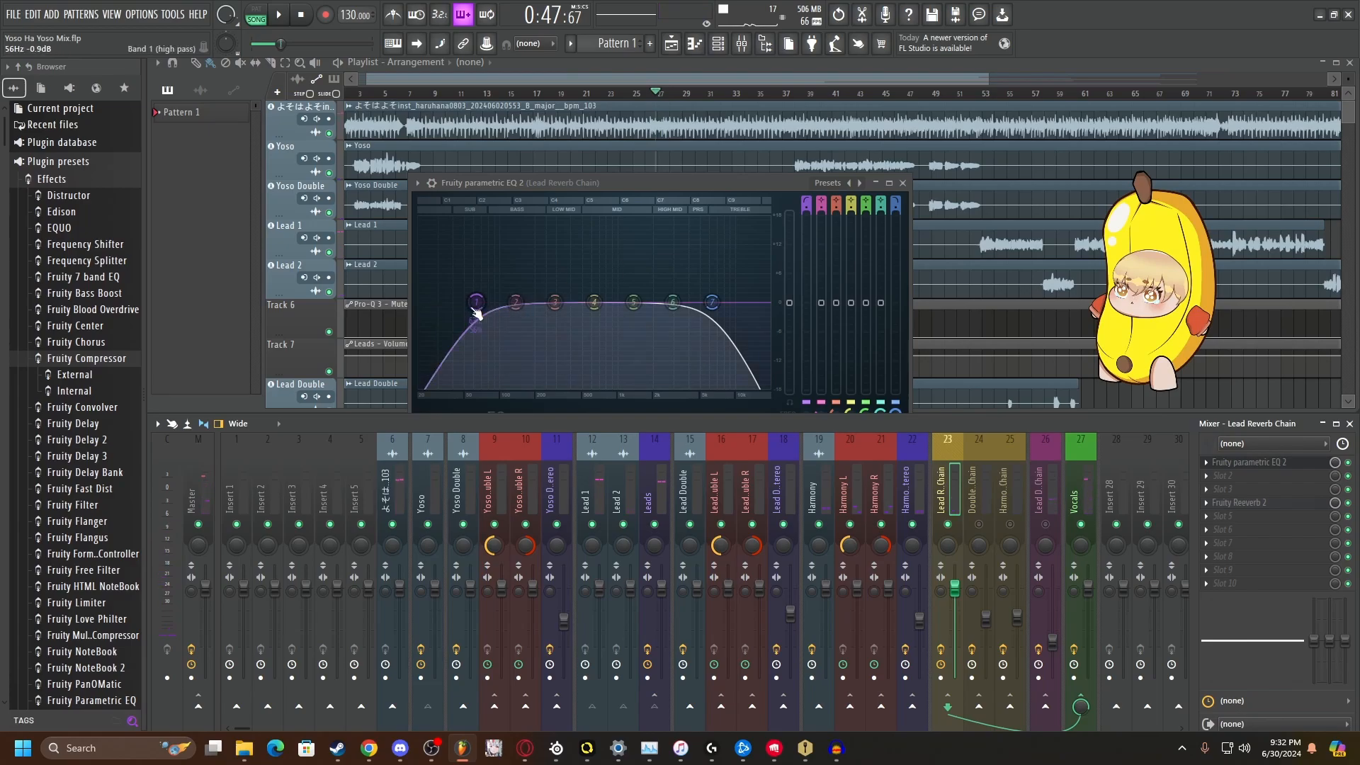
Step: Narrow the EQ's pass band during playback by raising high-pass band 1 and lowering low-pass band 7 to about 3.5 kHz
drag(476, 312, 552, 303)
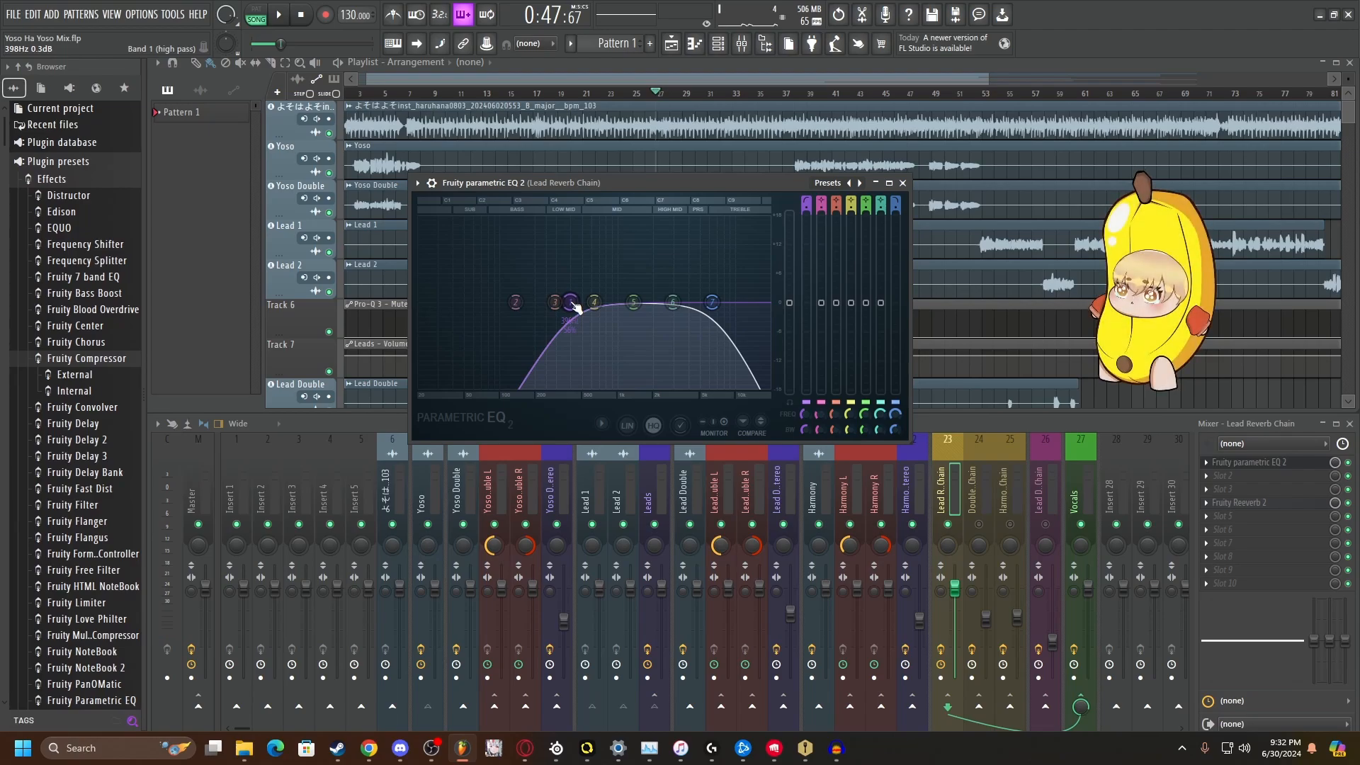
key(space)
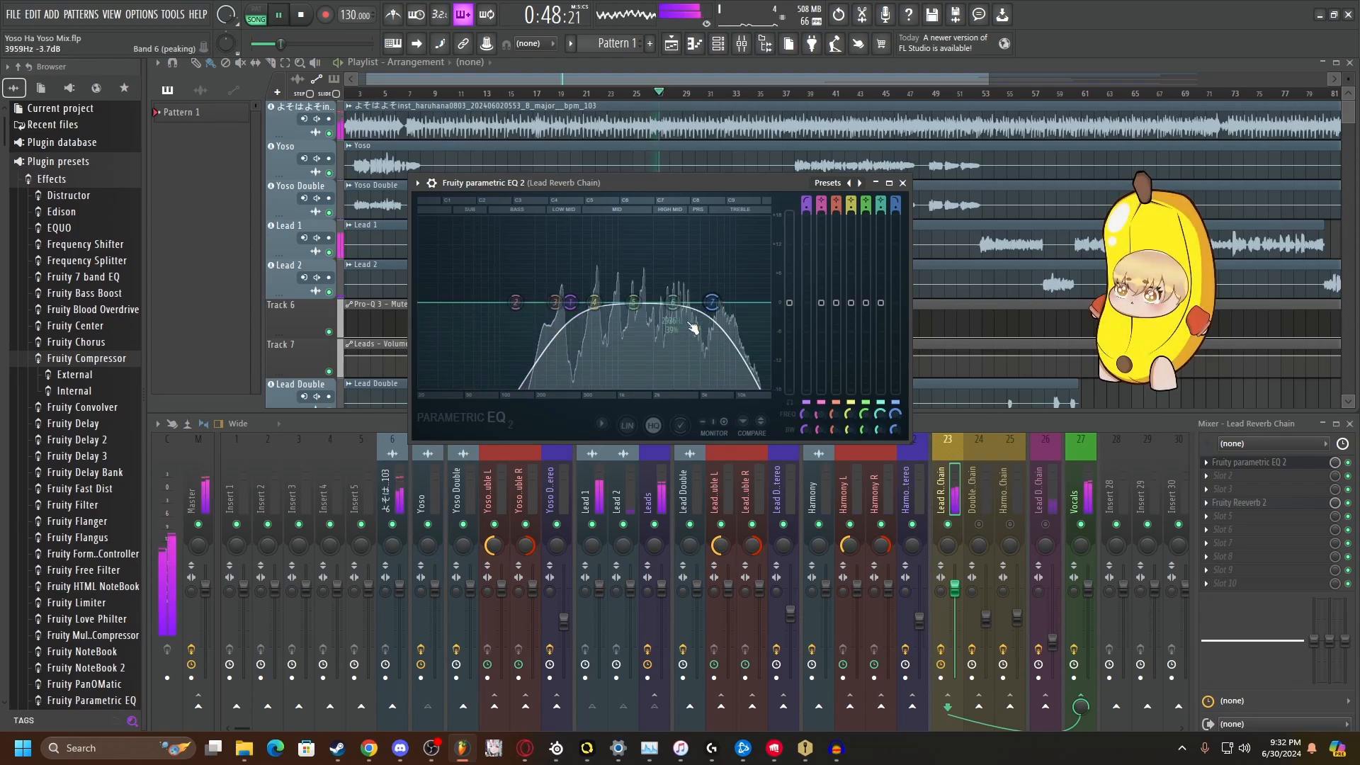
drag(712, 308, 682, 303)
scroll(712, 306, up, 4)
scroll(712, 306, down, 5)
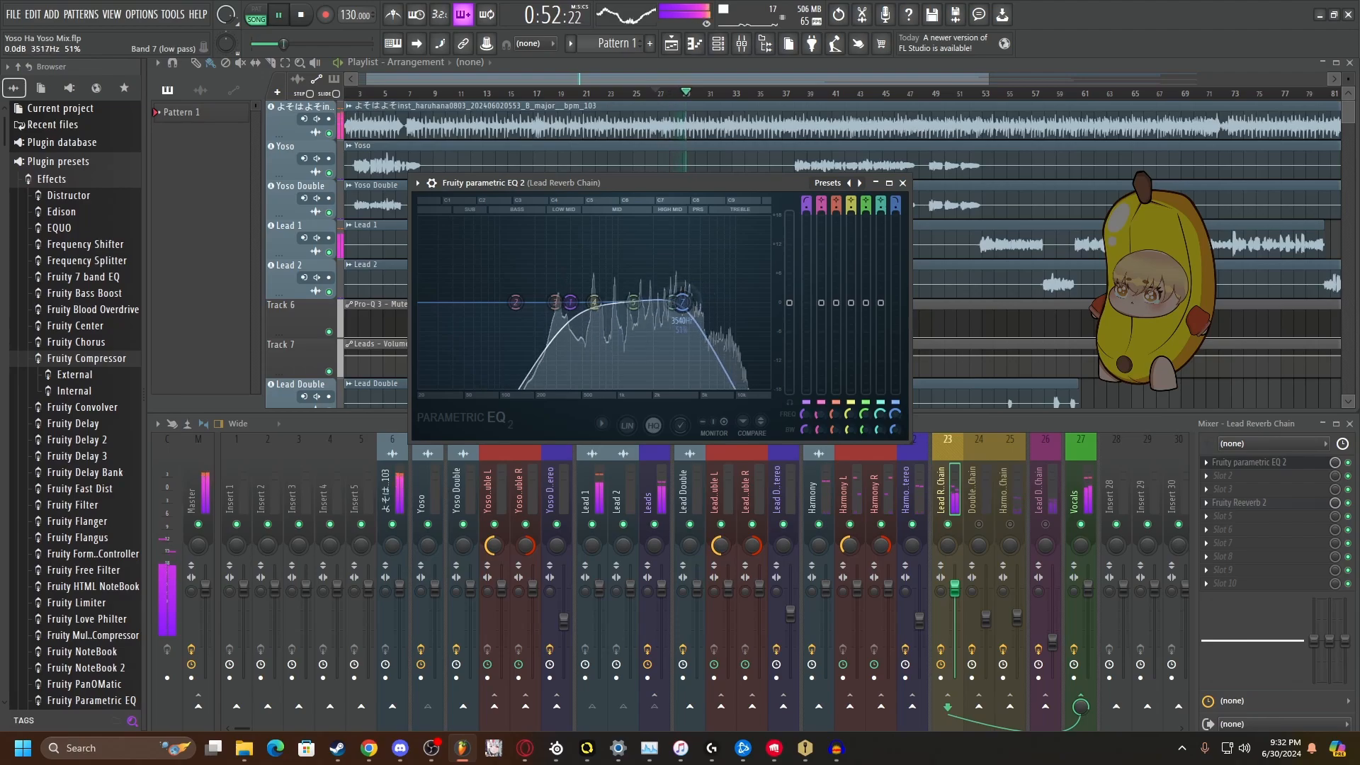
drag(573, 305, 602, 303)
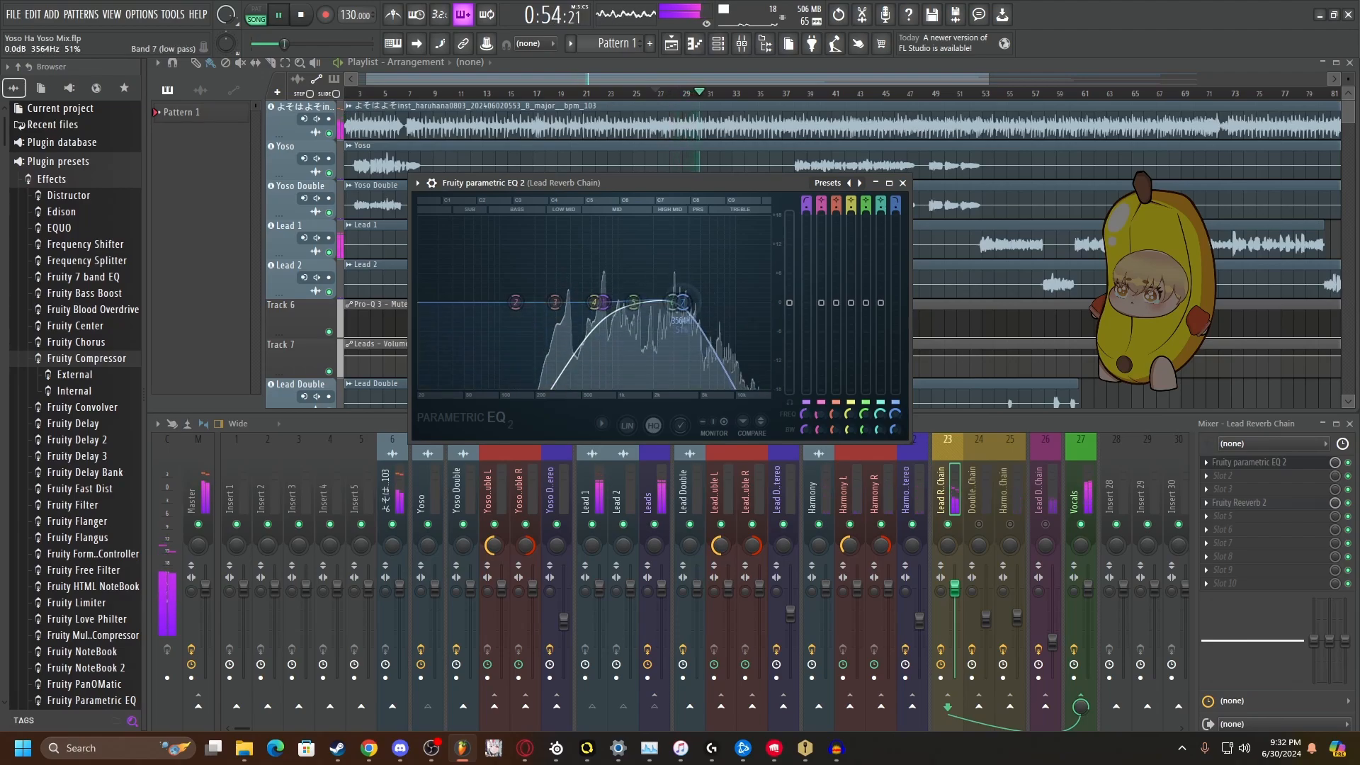
key(space)
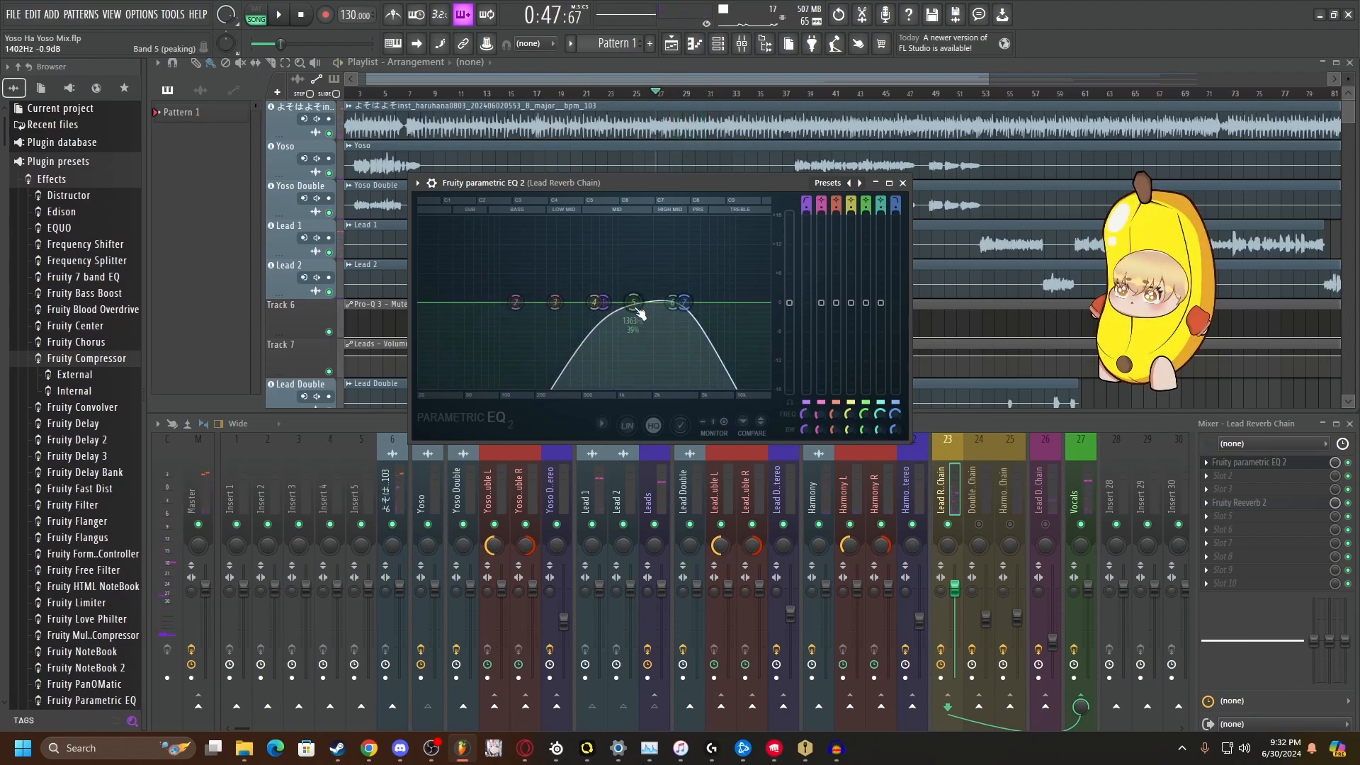
Step: Refine the high-pass band 1 bandwidth and raise its frequency slightly, and set low-pass band 7 to about 3.9 kHz
scroll(607, 306, up, 3)
scroll(608, 307, down, 6)
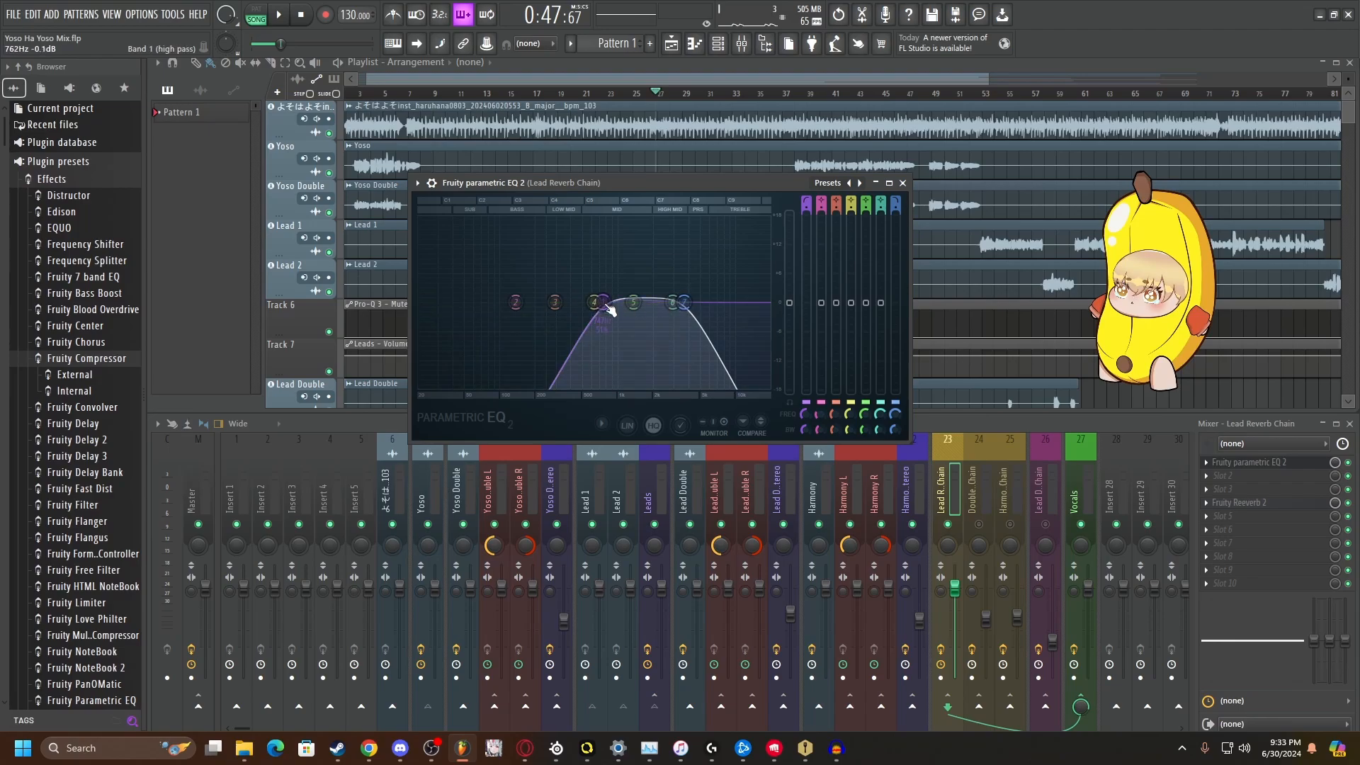
drag(607, 305, 685, 304)
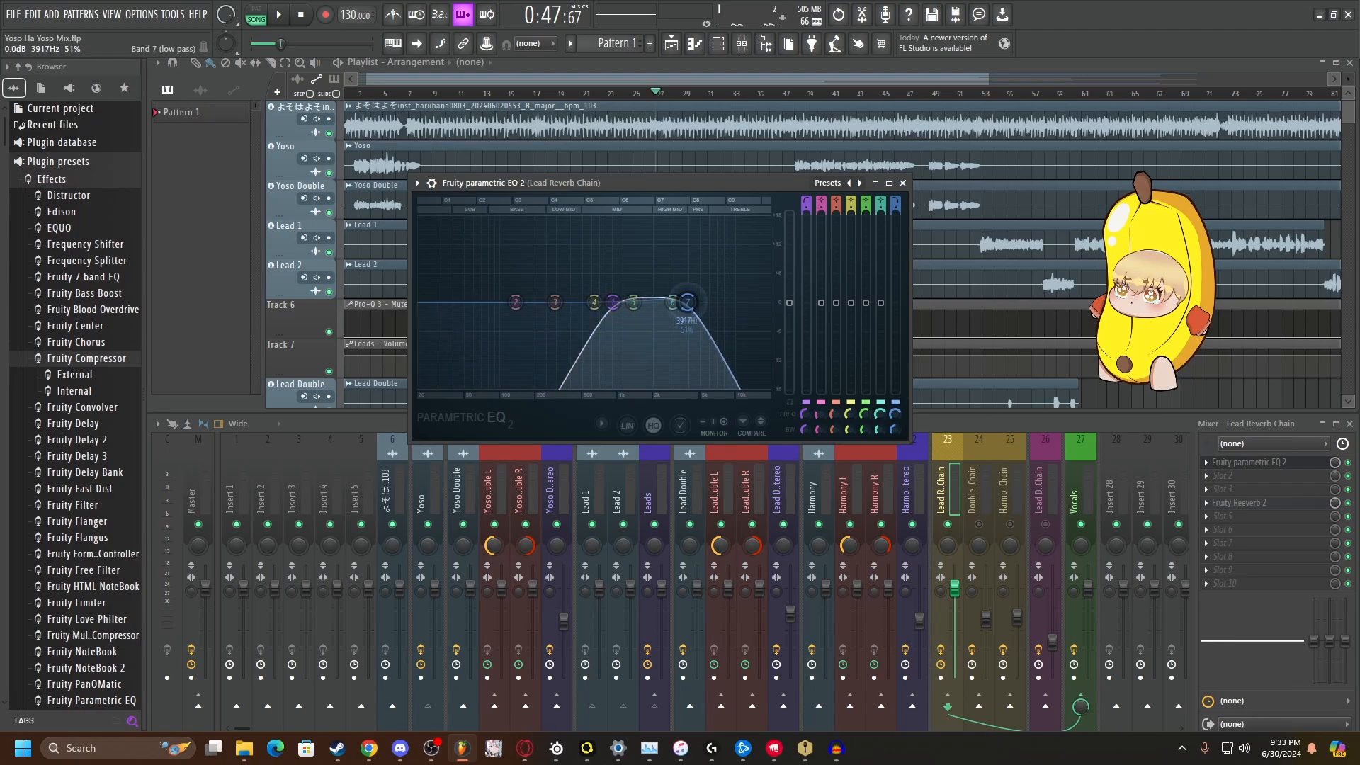
key(space)
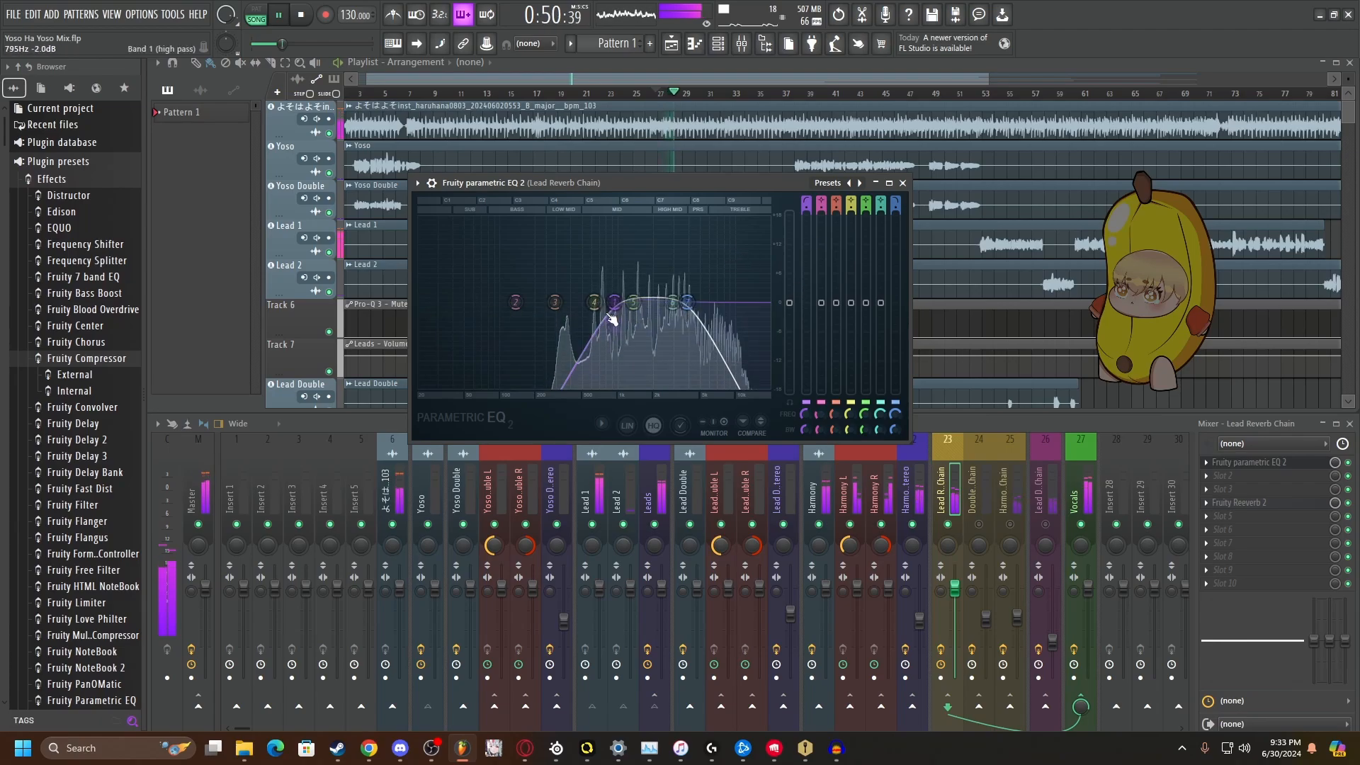
drag(614, 303, 619, 302)
key(space)
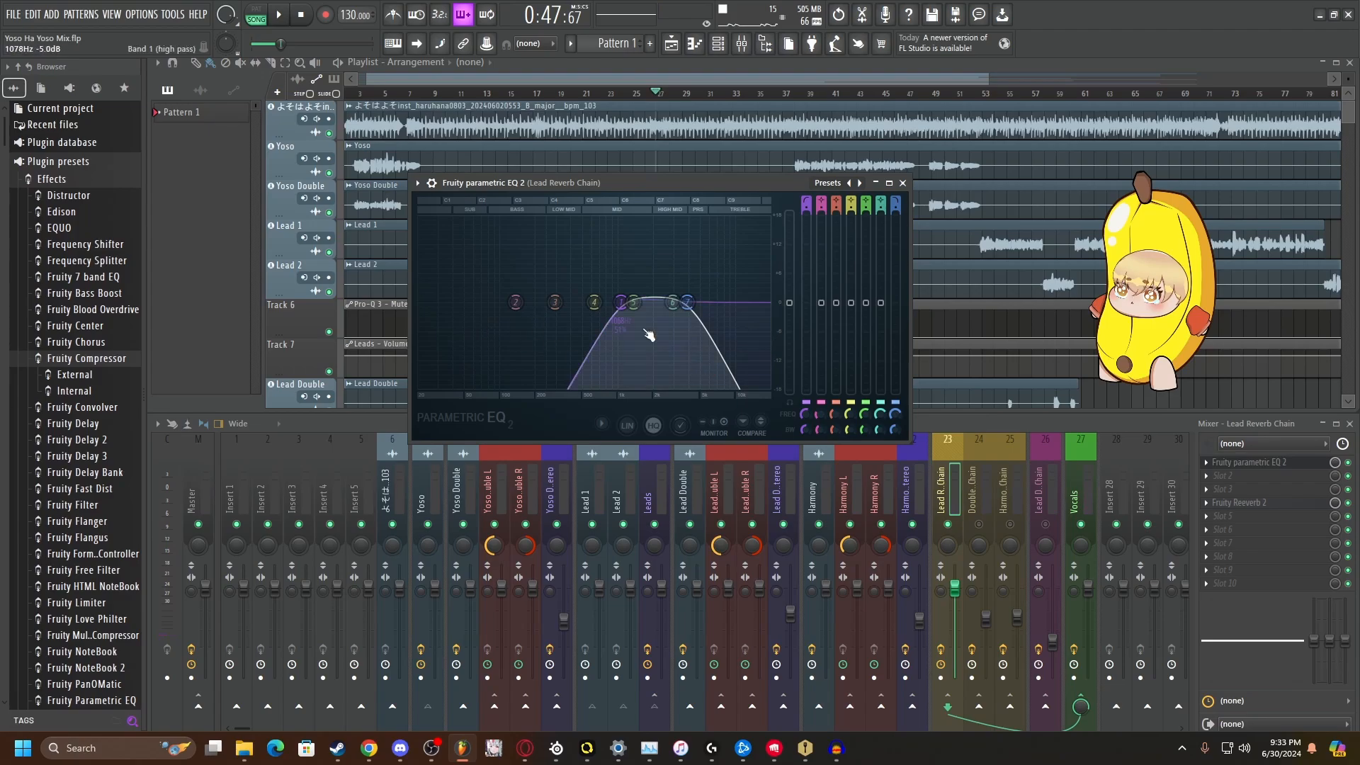
Step: Play back the lead vocal section twice to judge the band-limited reverb
key(space)
key(space)
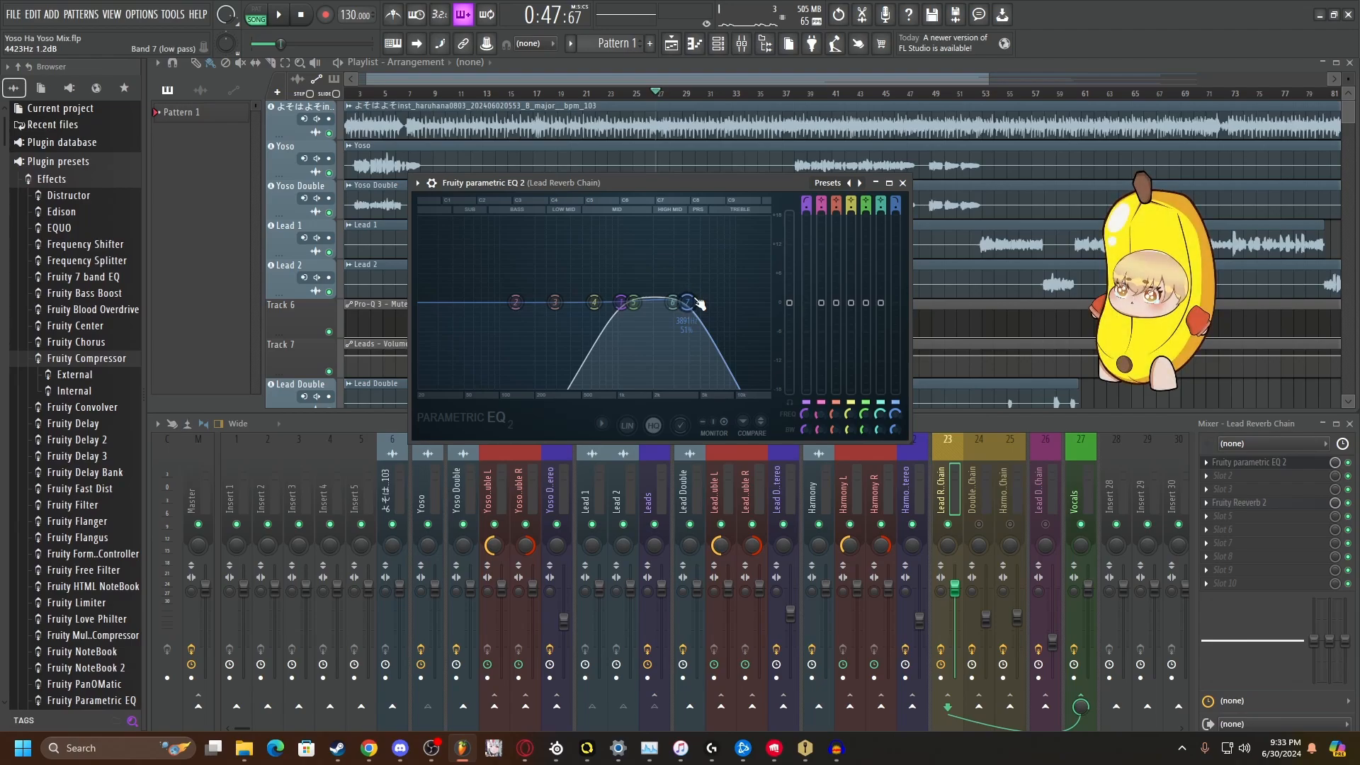
key(space)
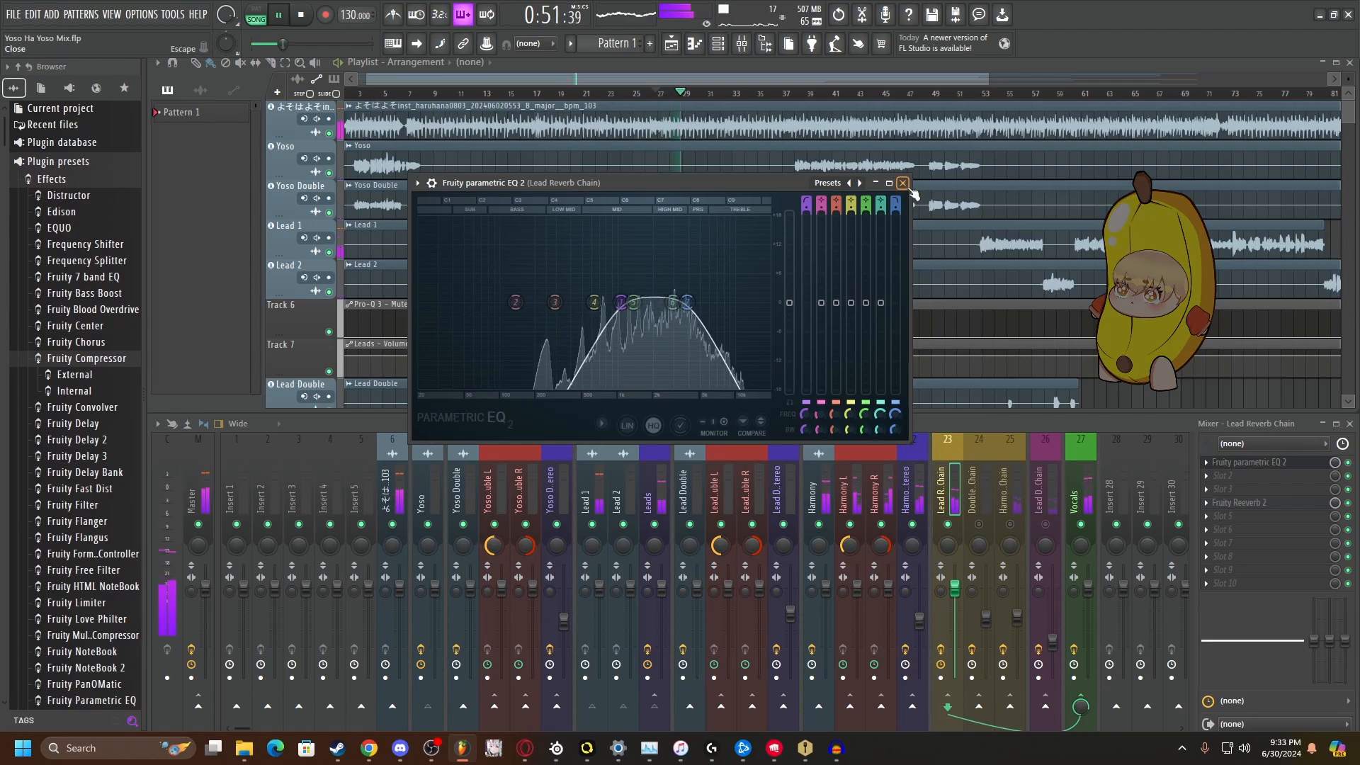
key(space)
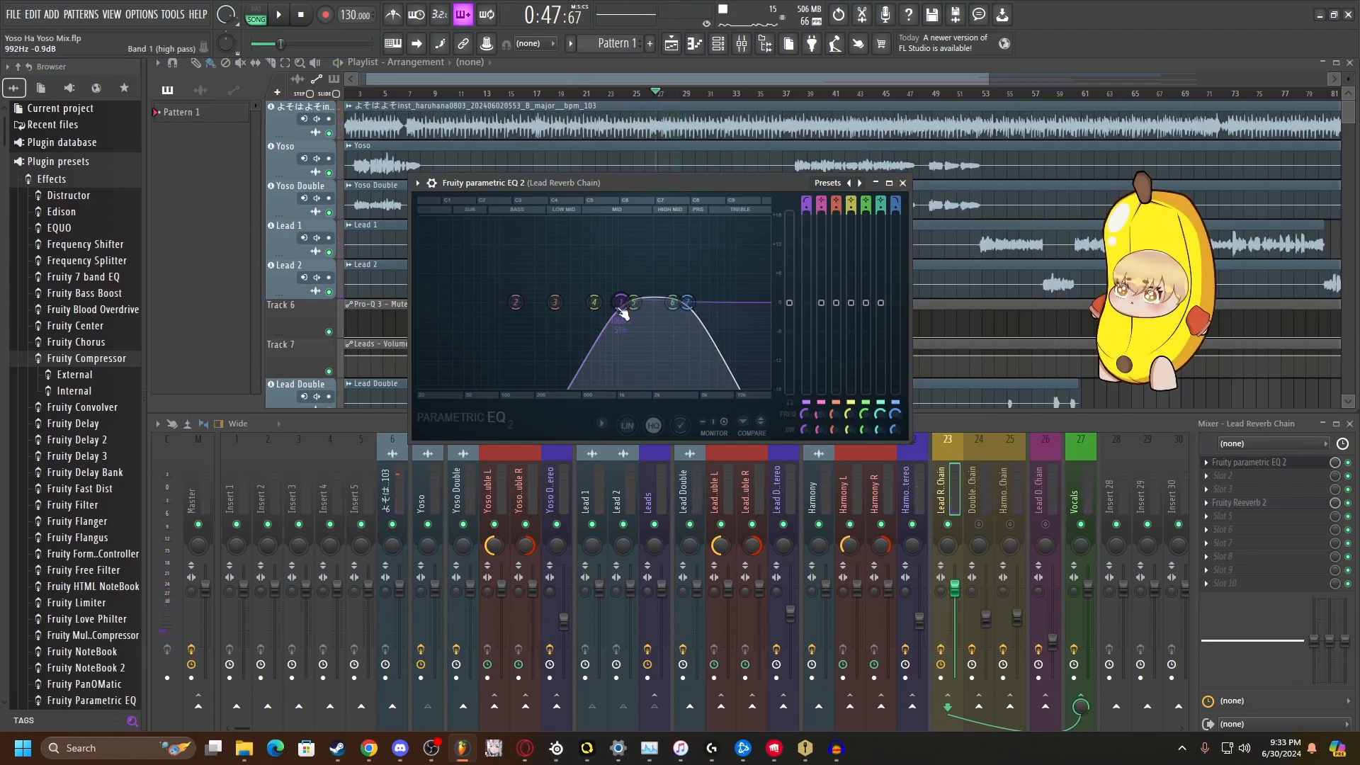
Step: Try a much wider EQ pass band by lowering band 1 and raising band 7, and play it for comparison
drag(622, 312, 520, 313)
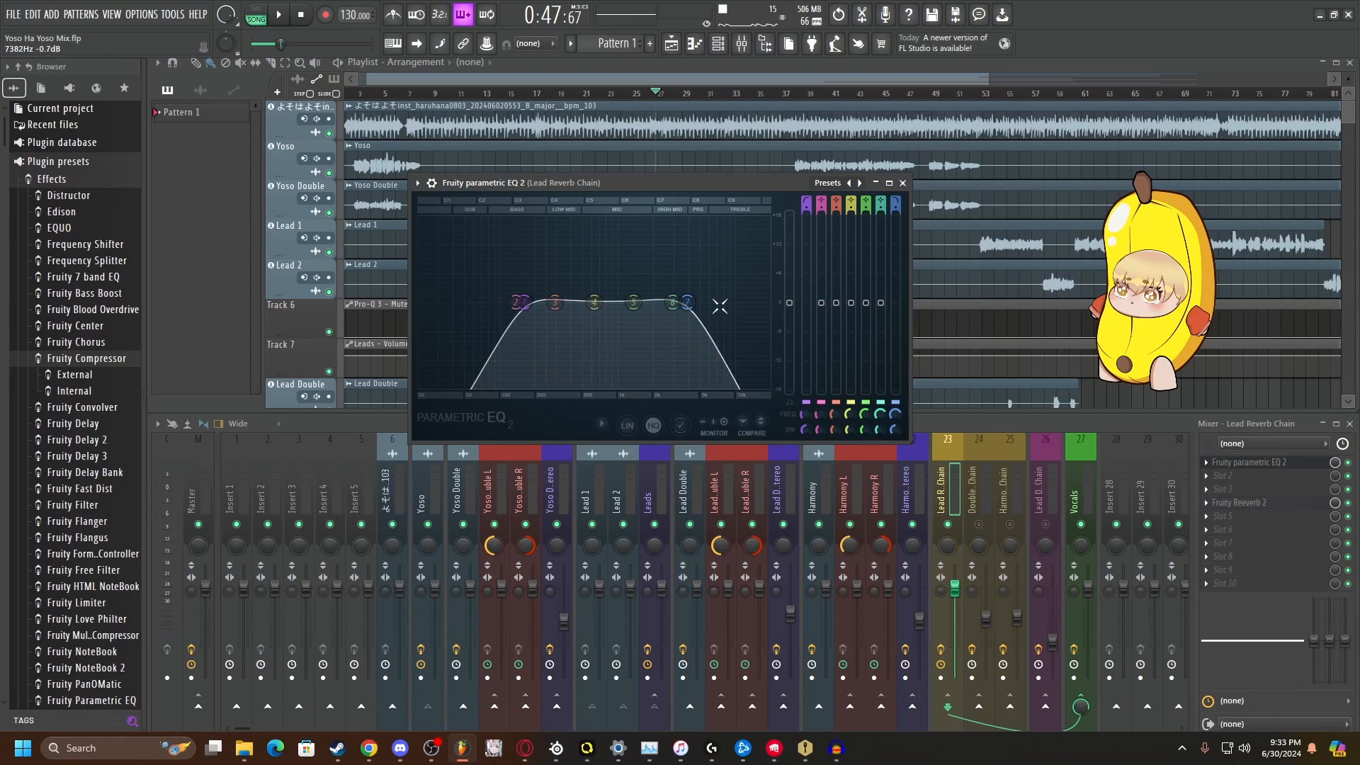
drag(688, 302, 738, 303)
key(space)
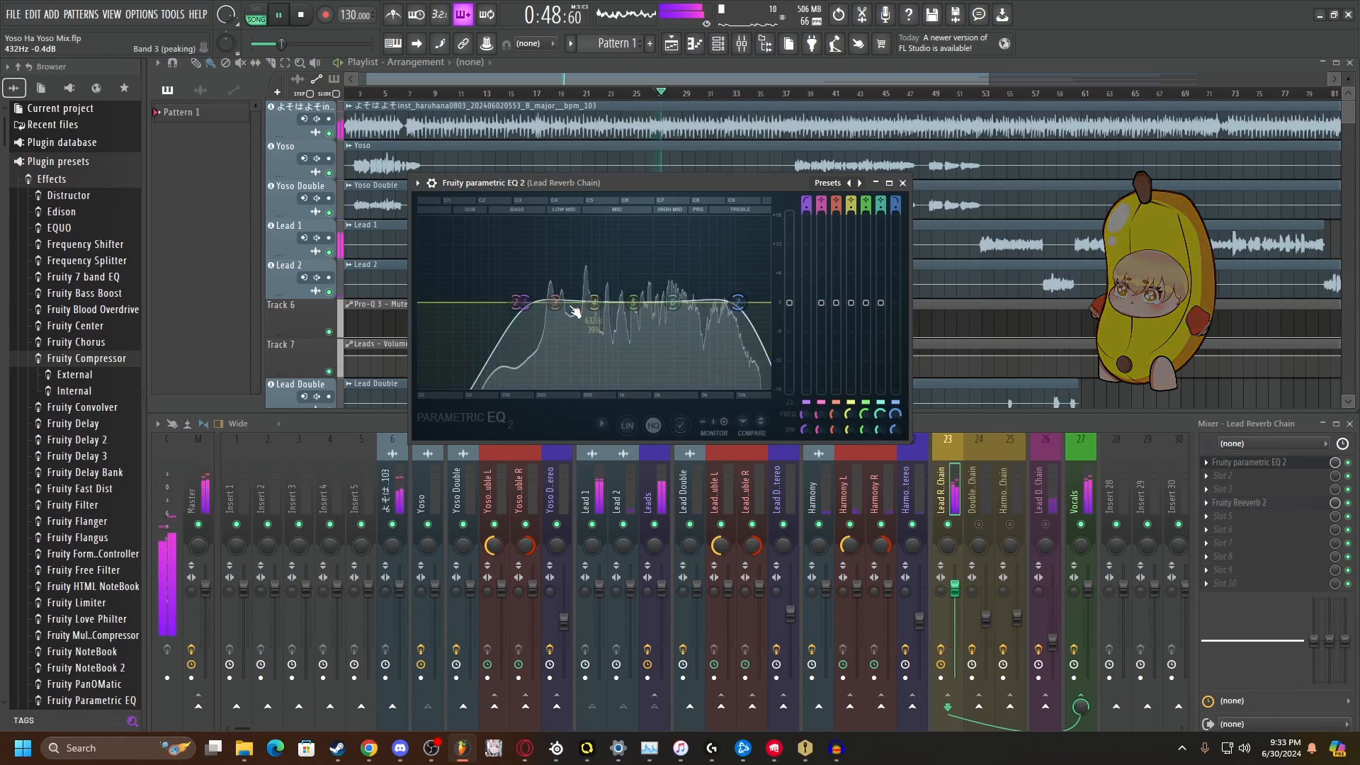
key(space)
Step: Narrow the EQ's pass band again with low-pass band 7 at about 4.5 kHz, and close the EQ while listening
drag(525, 303, 618, 303)
drag(739, 303, 694, 303)
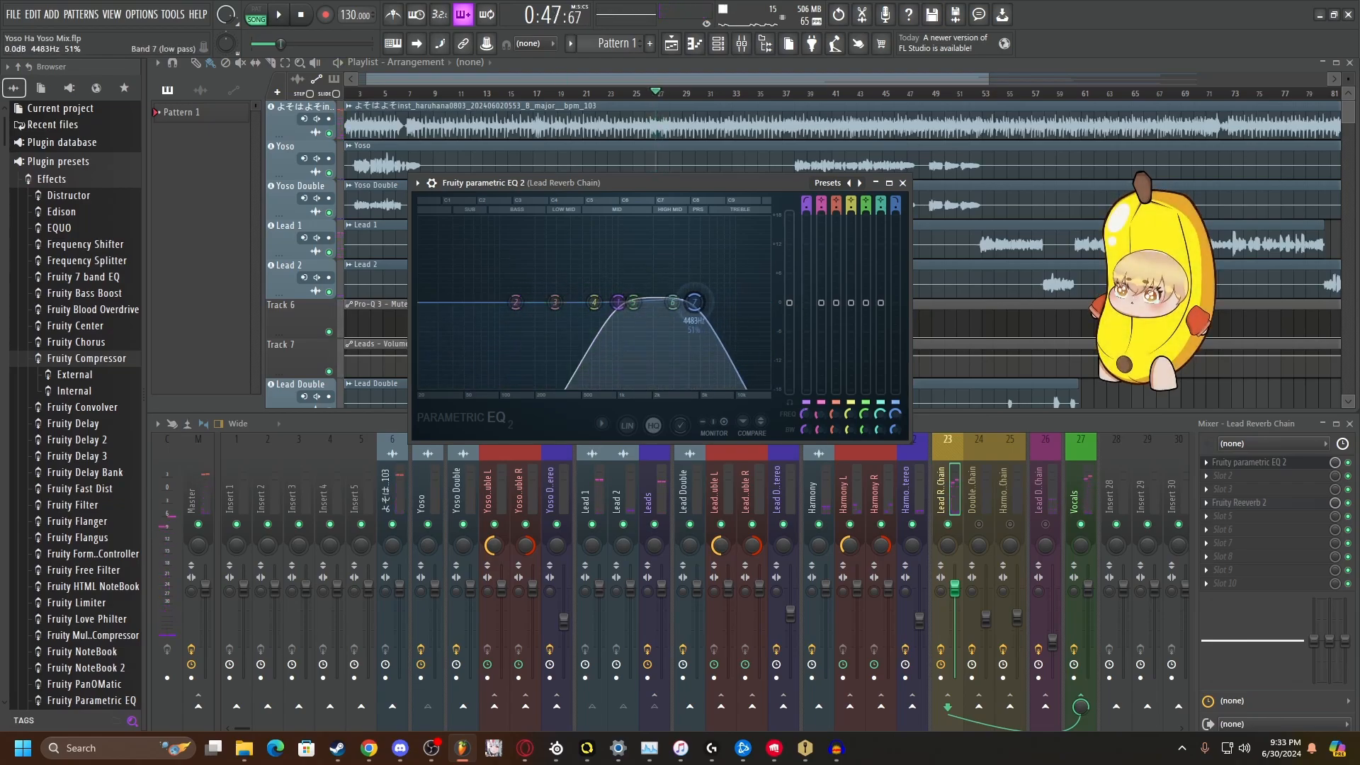
key(space)
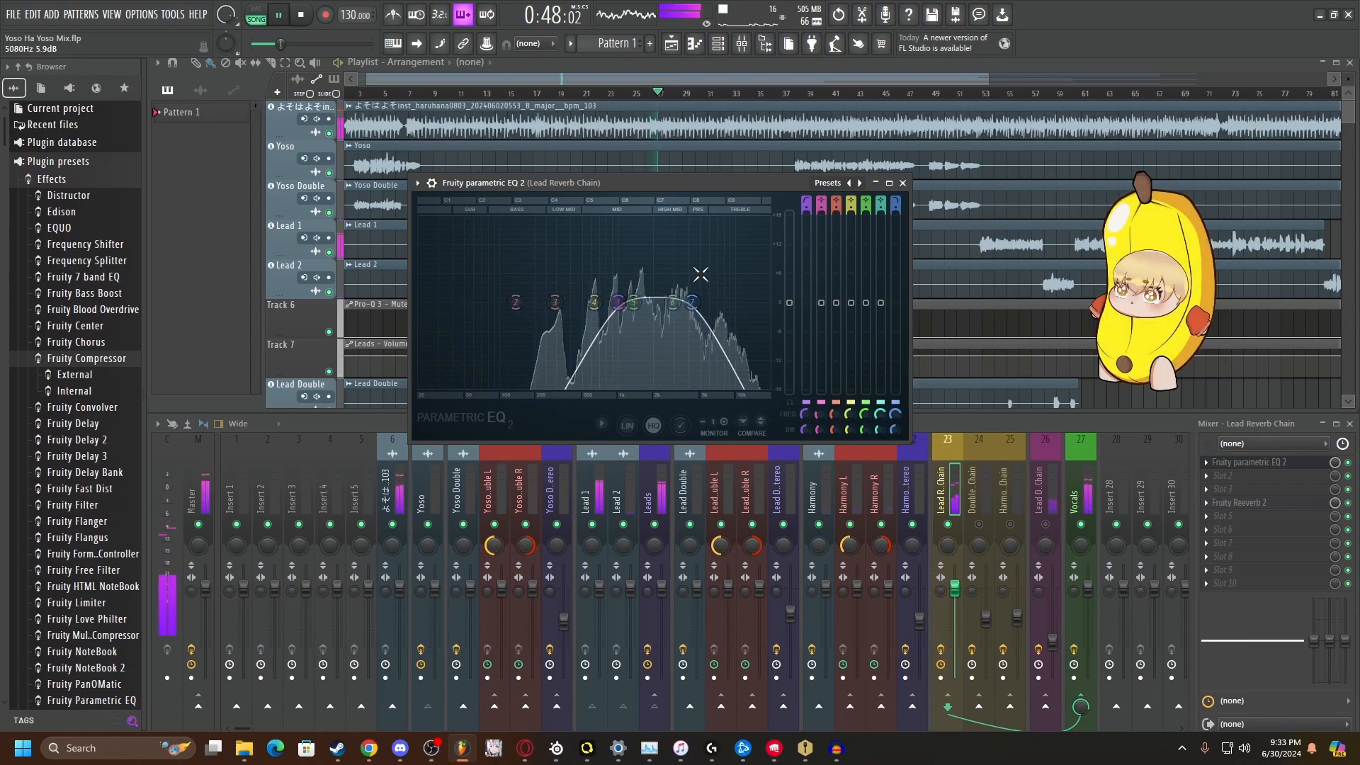
click(904, 184)
key(space)
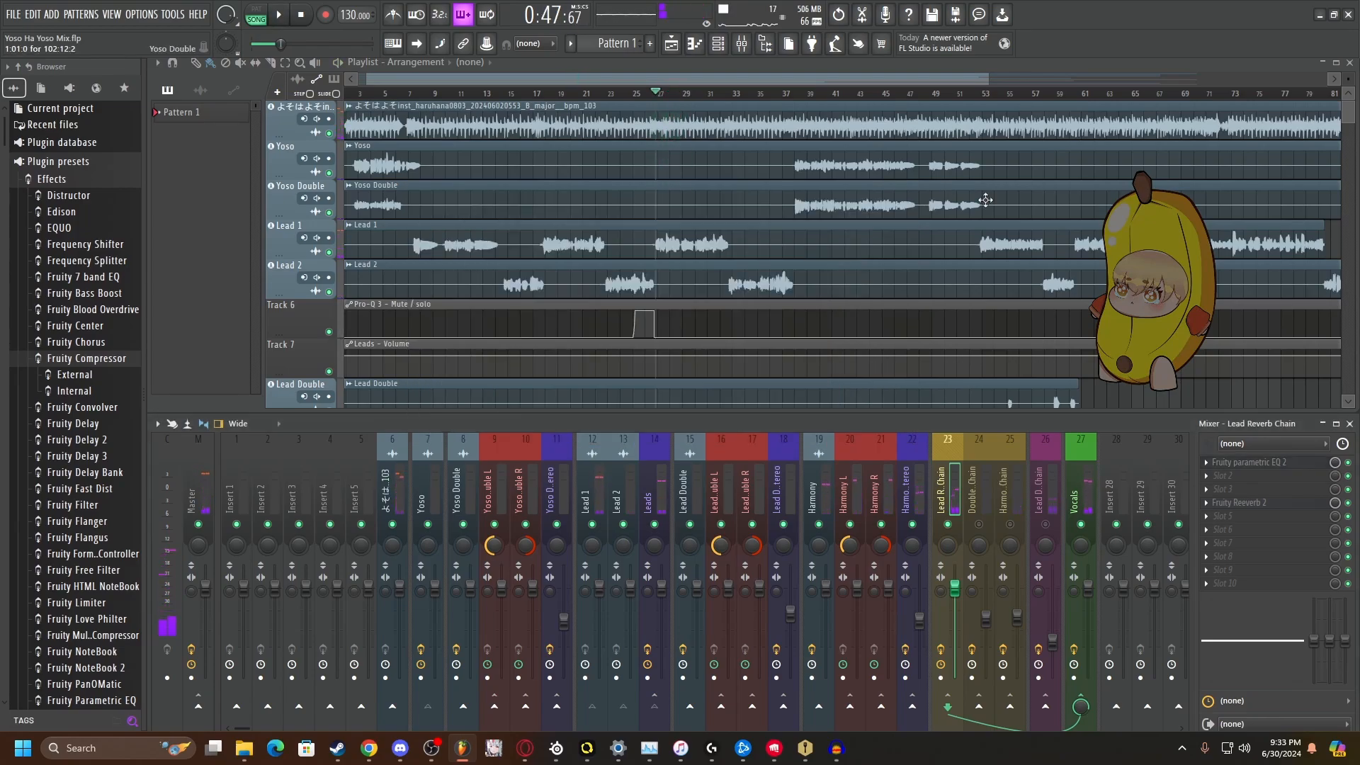
Step: Glance at the reverb settings, and load Fruity Limiter into slot 2 of the Lead Reverb Chain between the EQ and reverb
click(1240, 502)
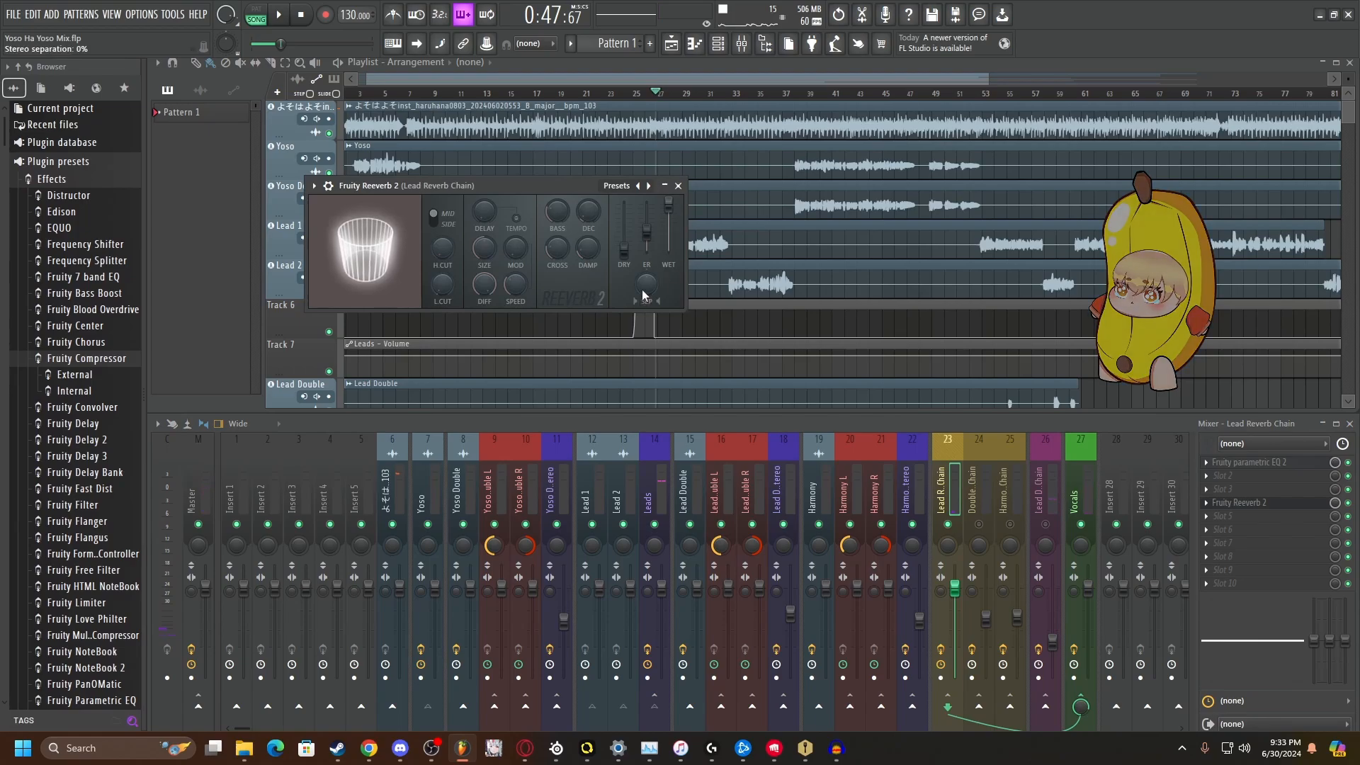
click(678, 186)
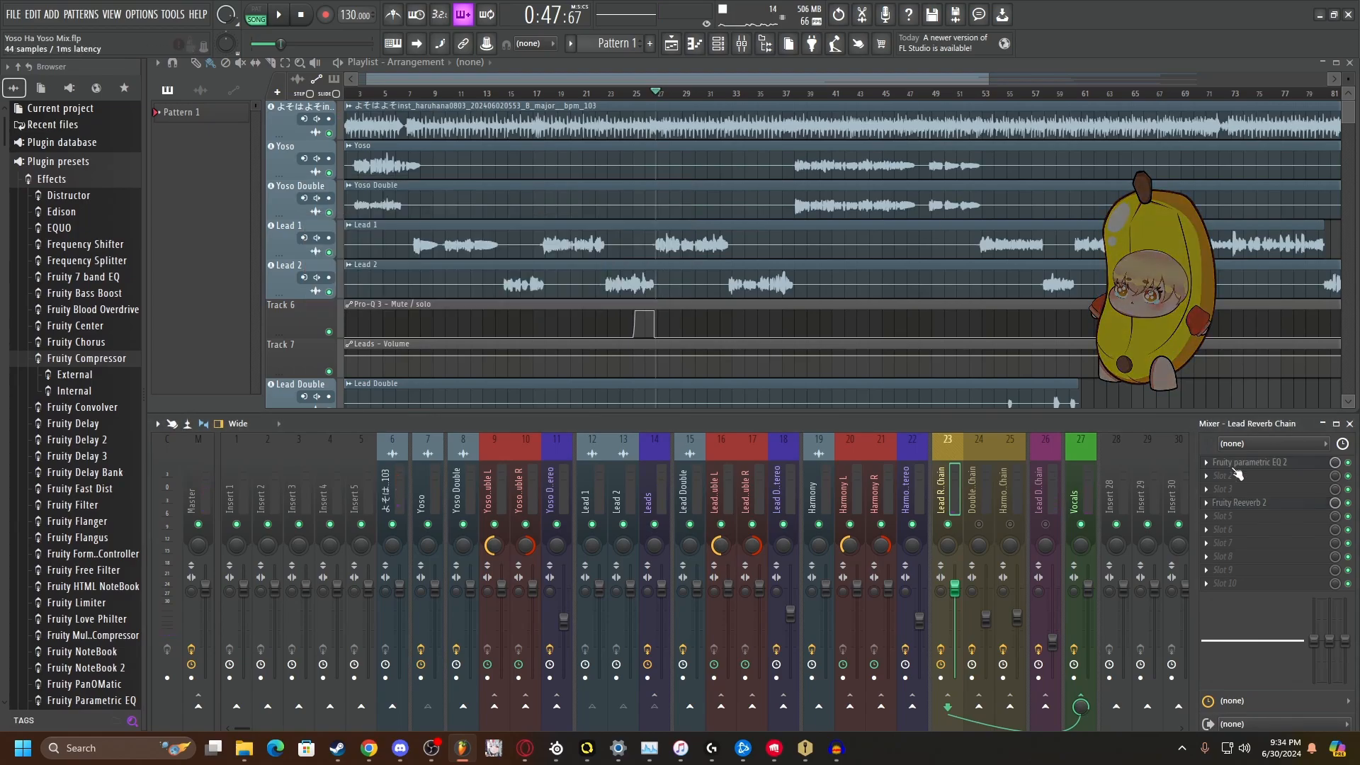
click(1238, 473)
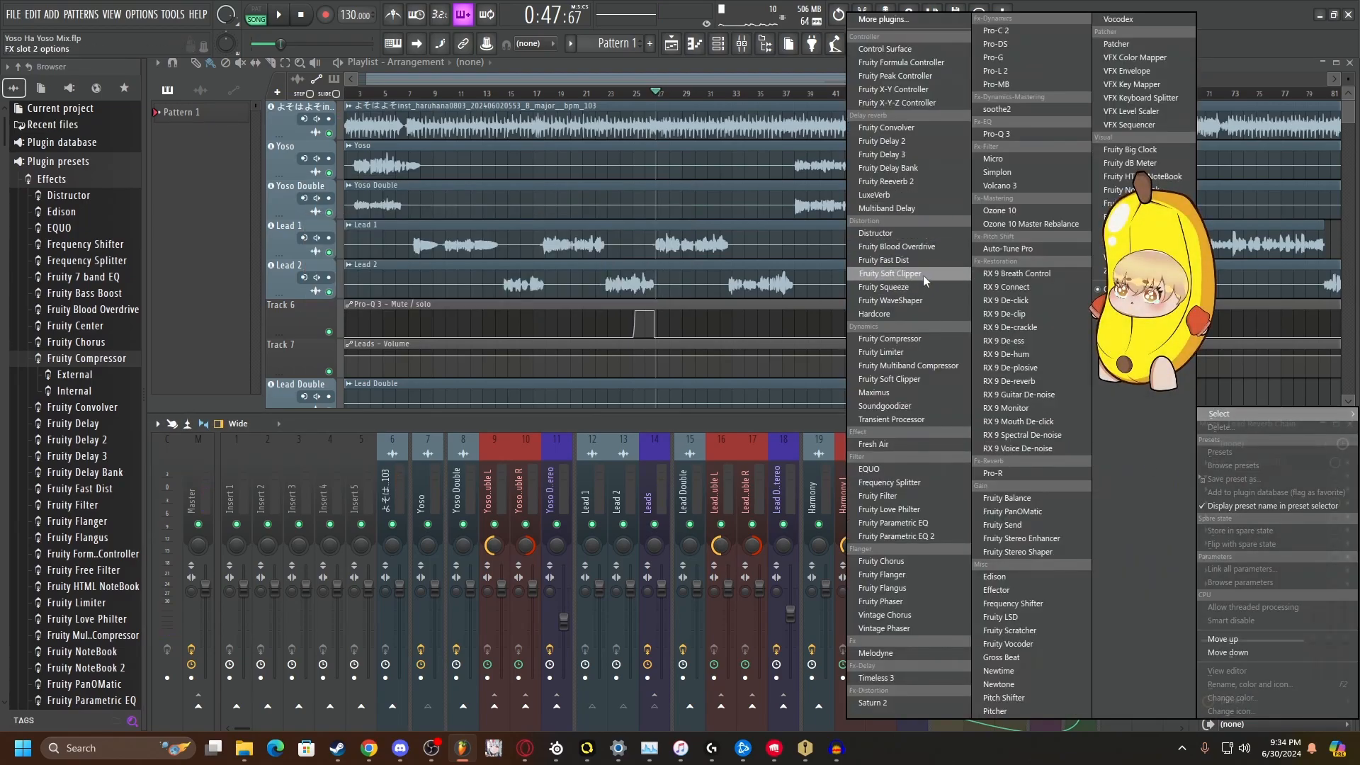
click(894, 352)
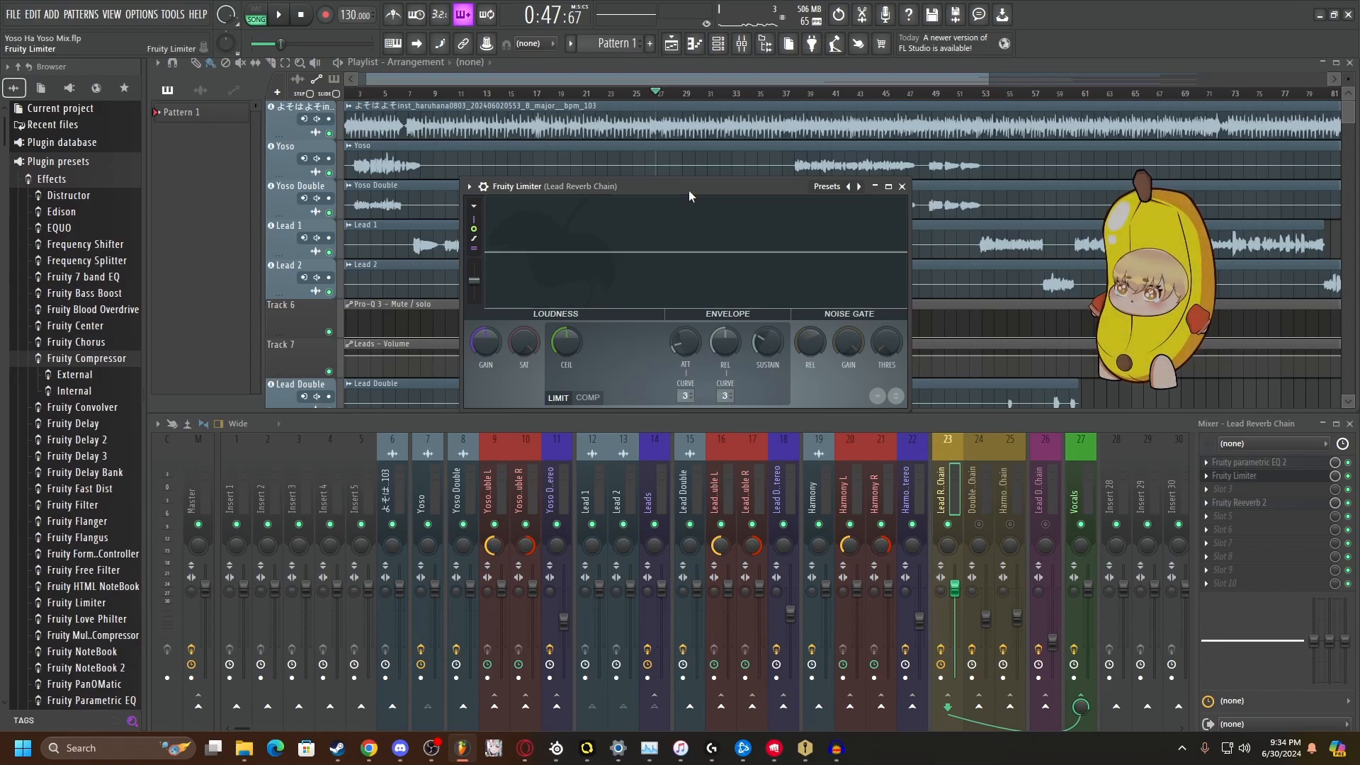
Step: Switch Fruity Limiter to compressor mode and set its sidechain input to Leads
click(588, 398)
click(729, 396)
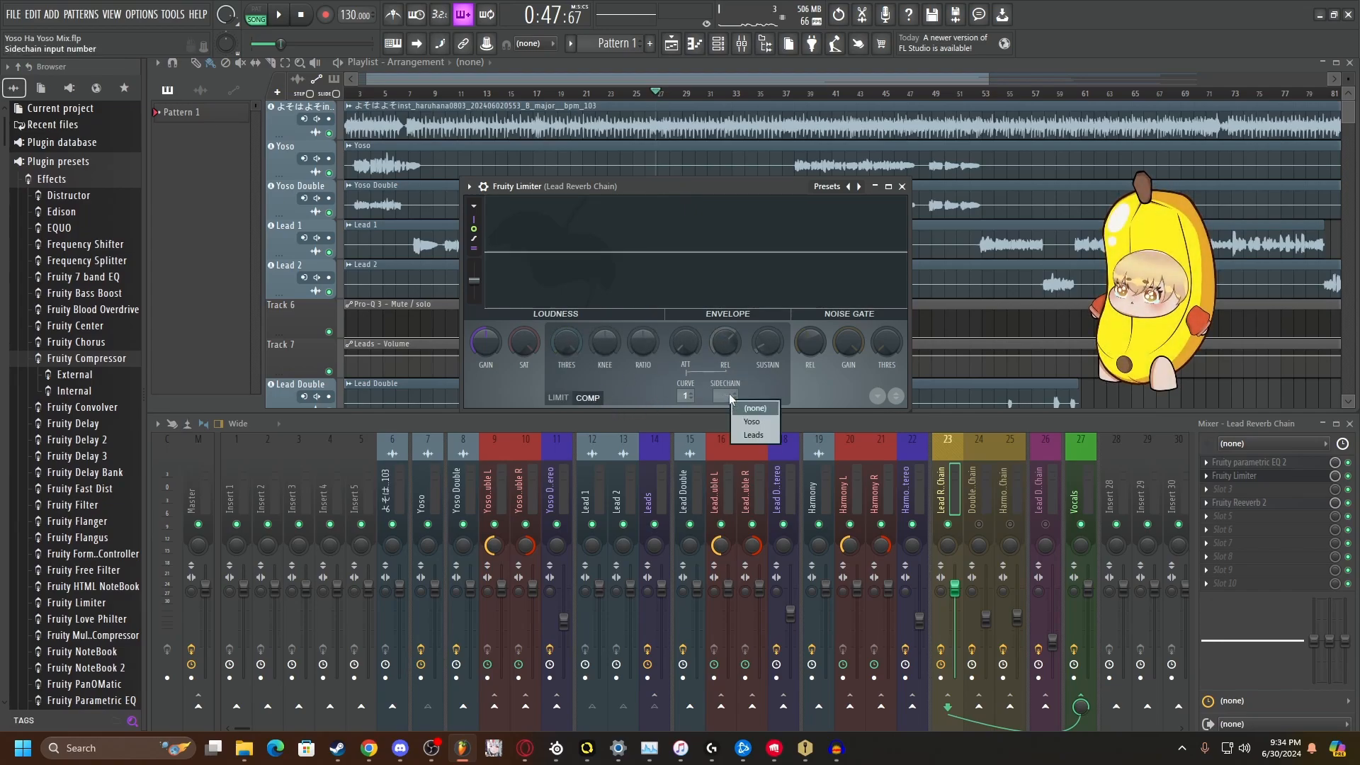
click(752, 425)
drag(692, 189, 845, 320)
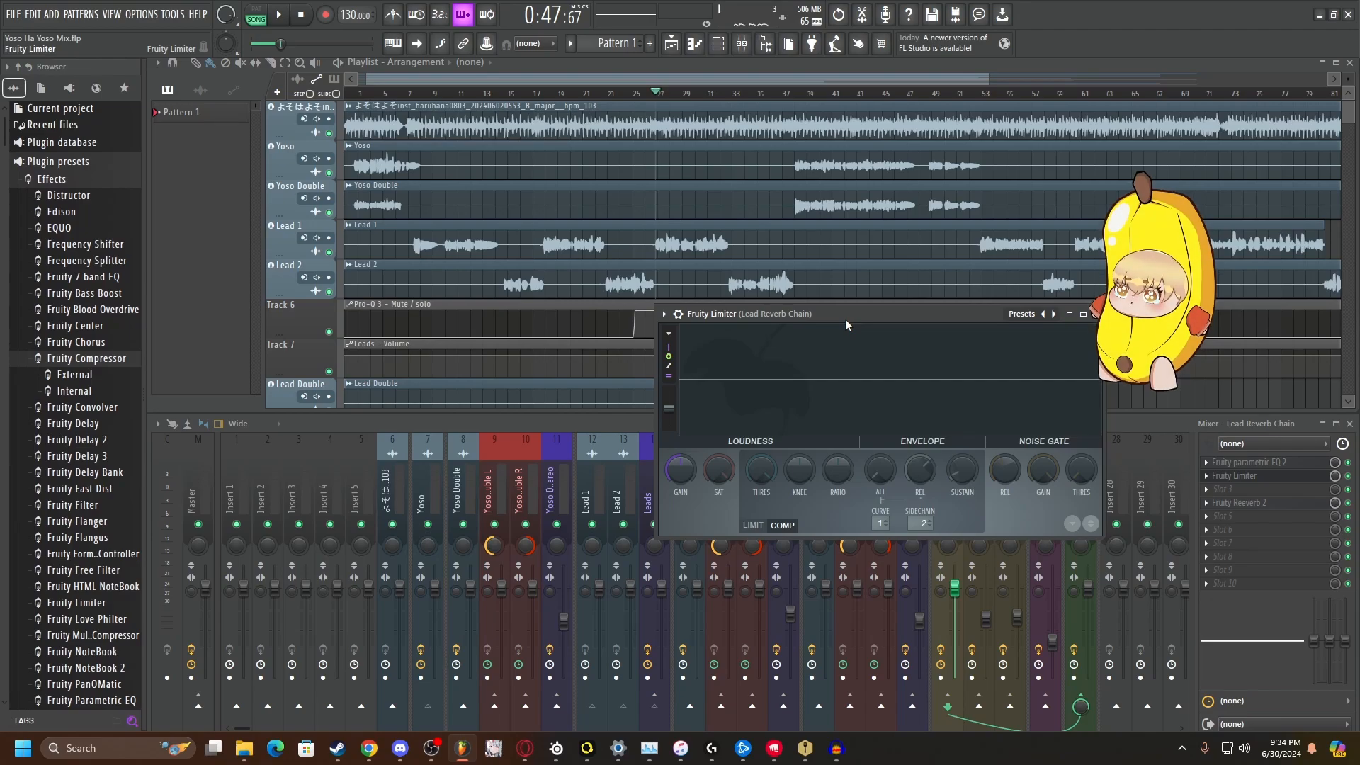
drag(844, 318, 748, 255)
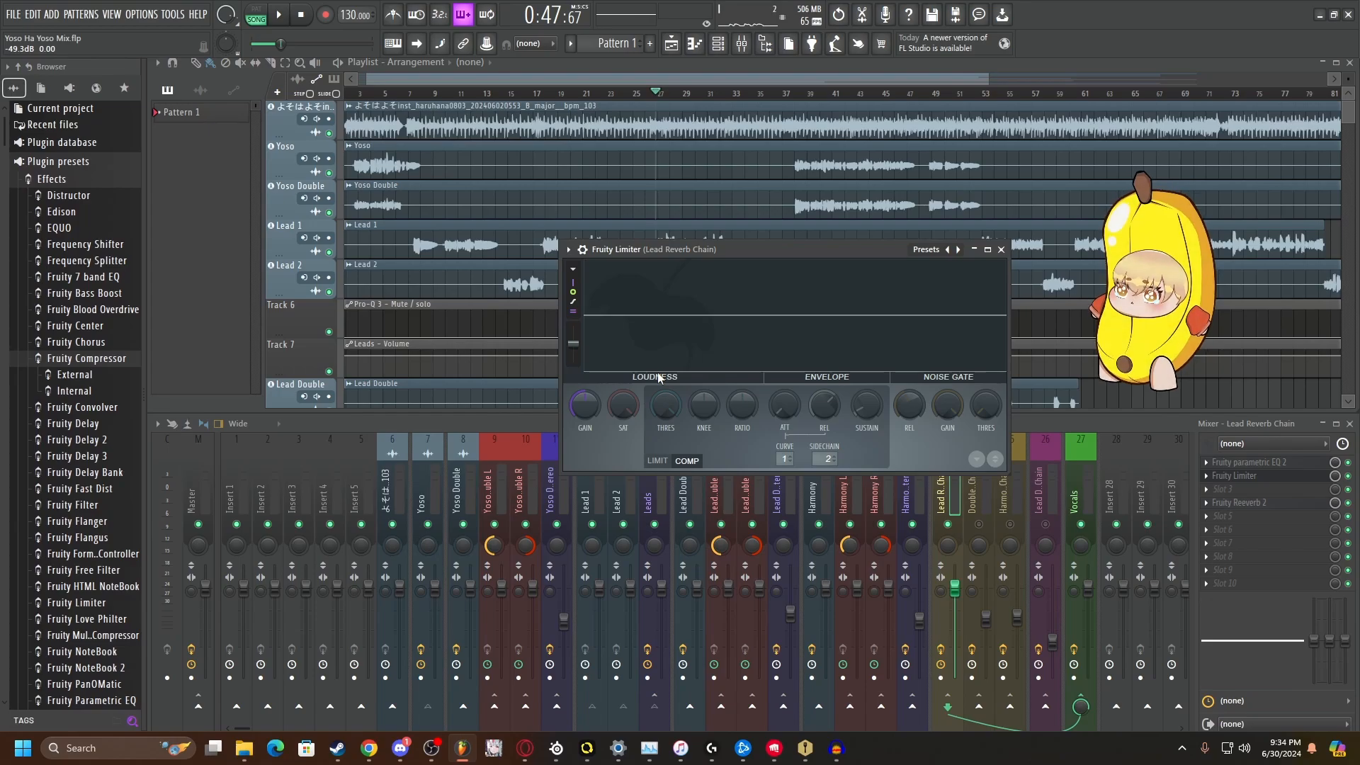
Step: Play a short part of the Lead 1 phrase to view the incoming signal in Fruity Limiter's display
drag(727, 300, 717, 279)
key(space)
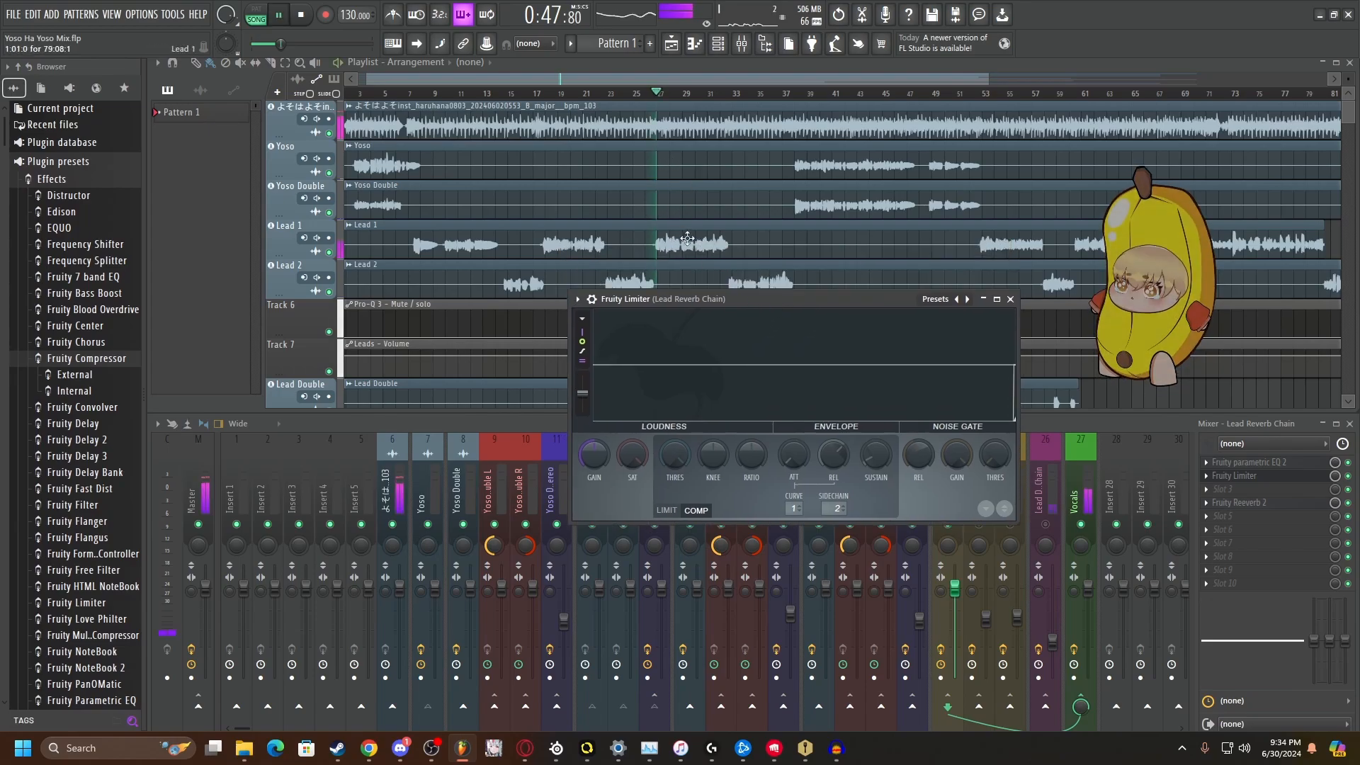
key(space)
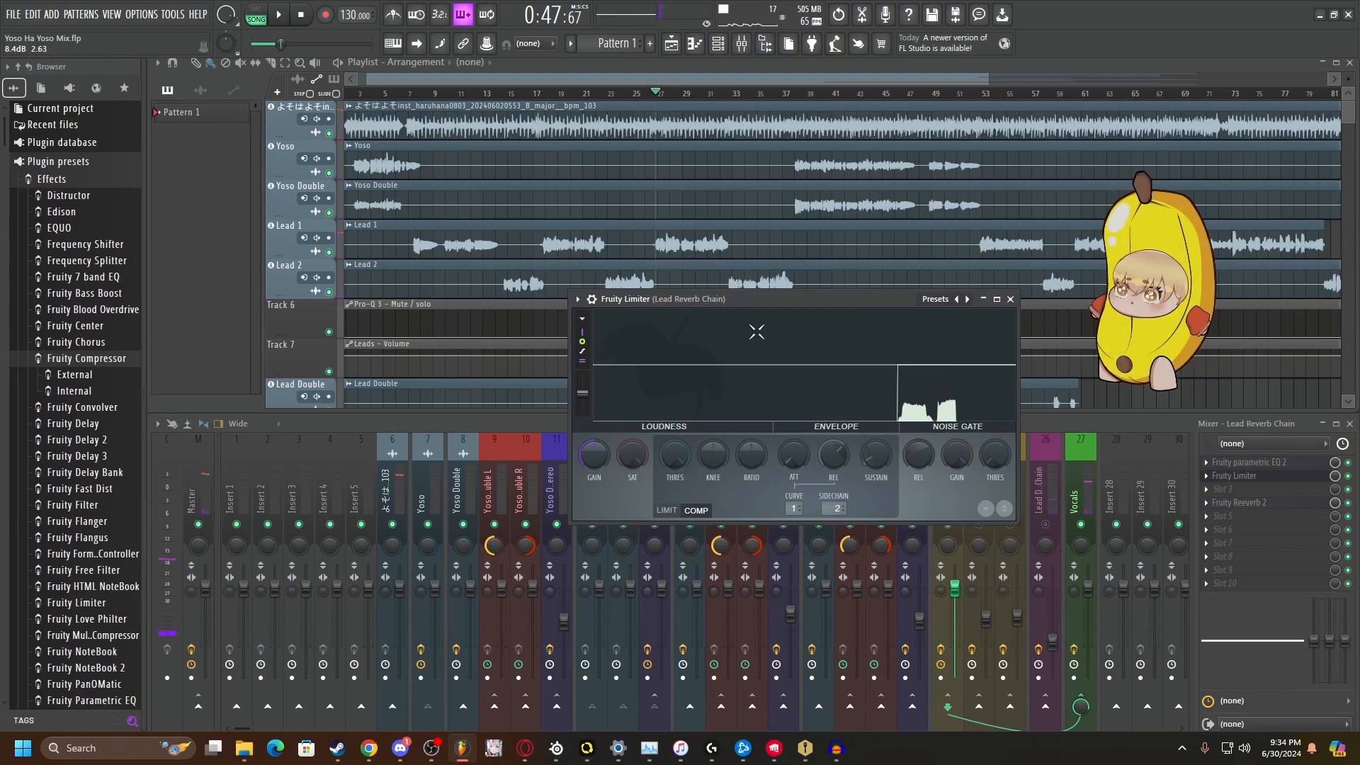
drag(784, 306, 783, 304)
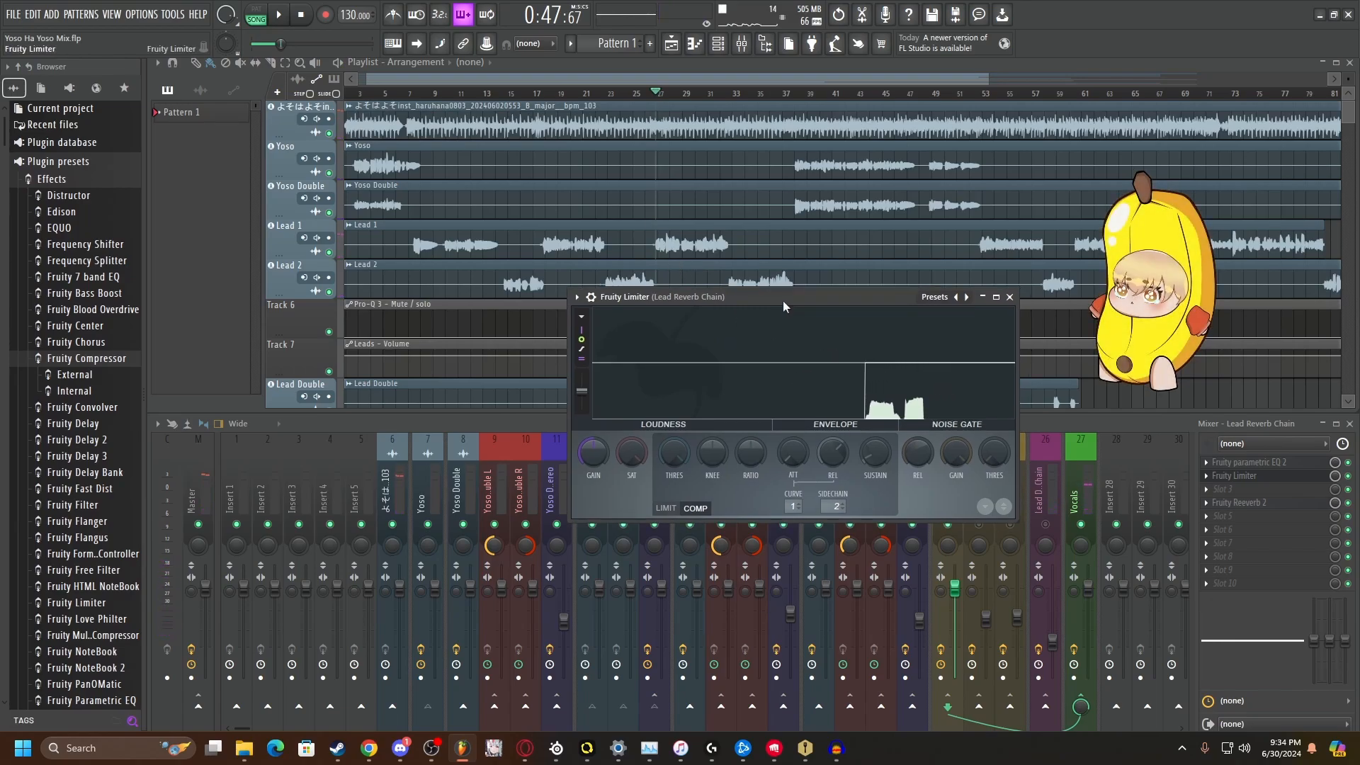
drag(784, 301, 766, 256)
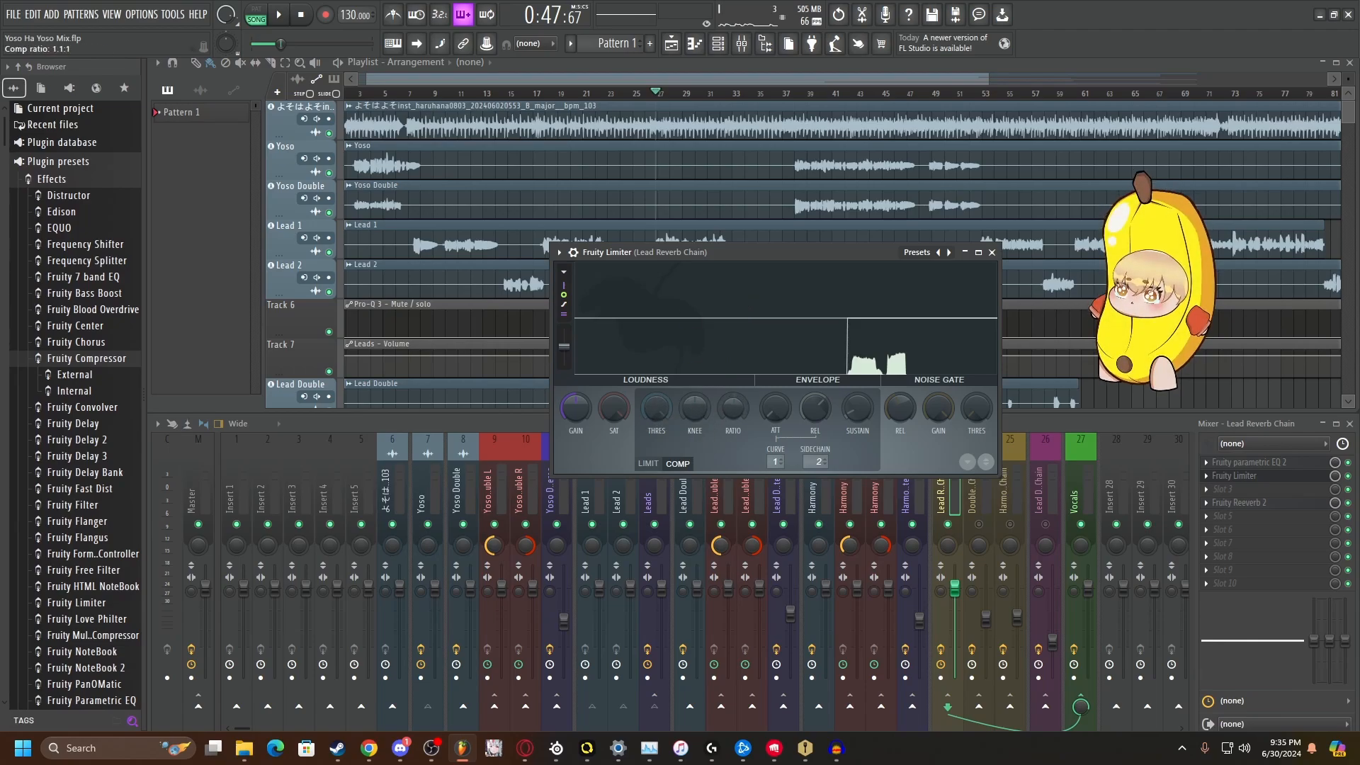
Step: Set Fruity Limiter's compressor threshold to -27.2 dB, raise its ratio, and play the lead section to check the ducking
drag(656, 408, 656, 446)
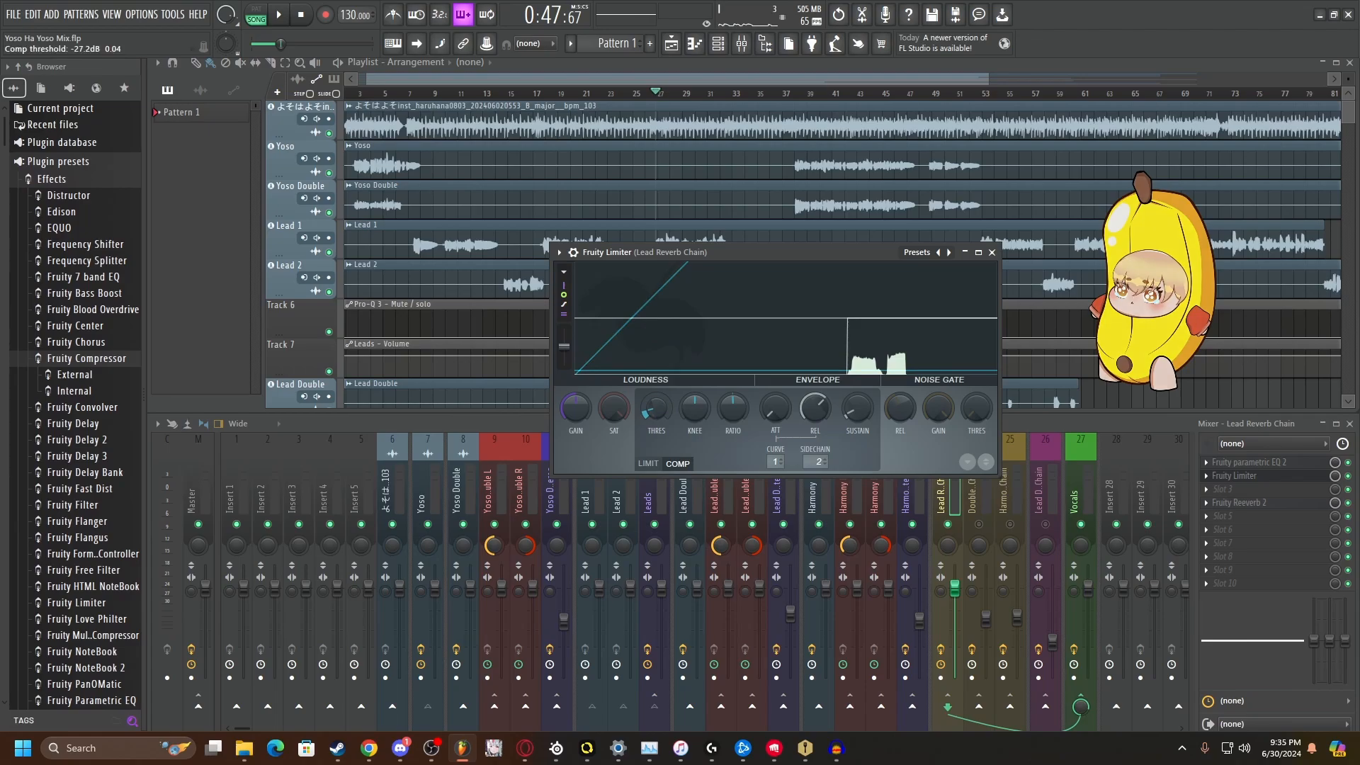
drag(713, 271, 723, 267)
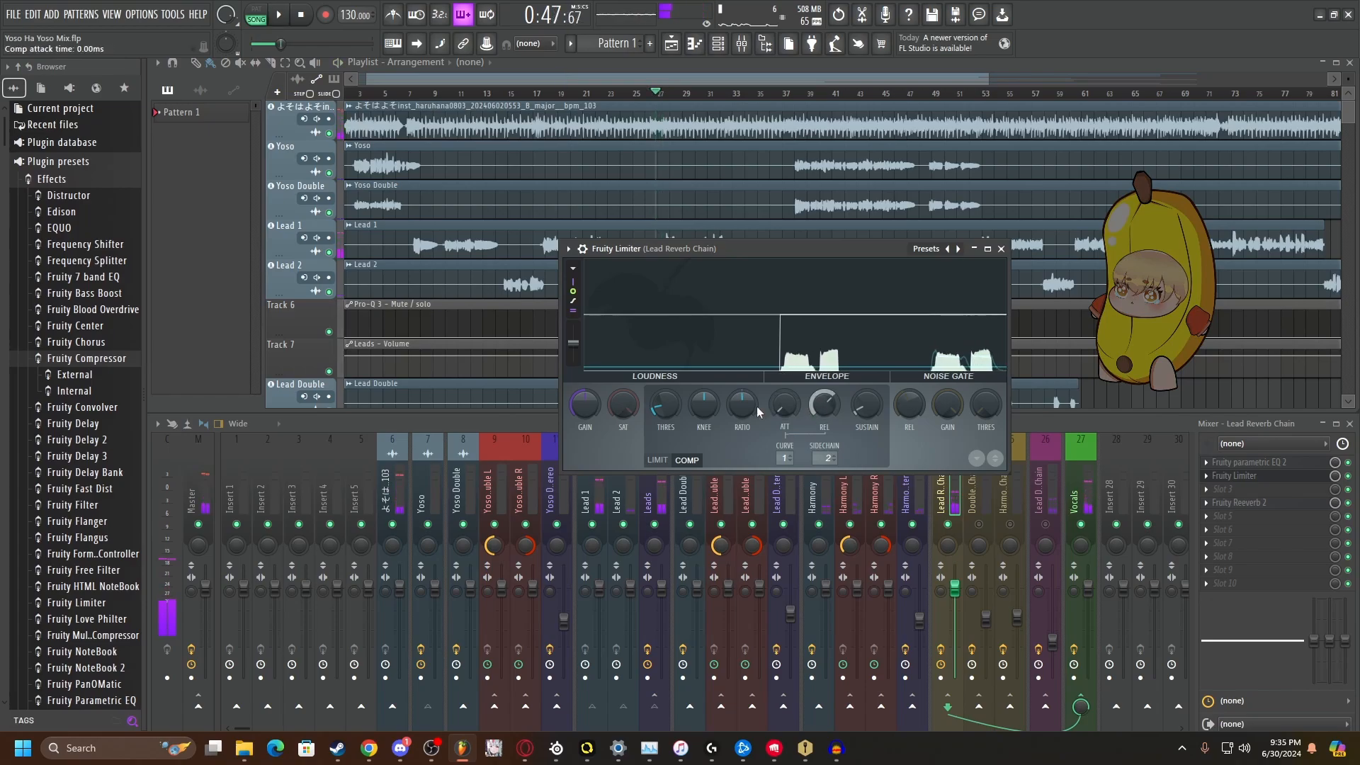
drag(742, 405, 747, 404)
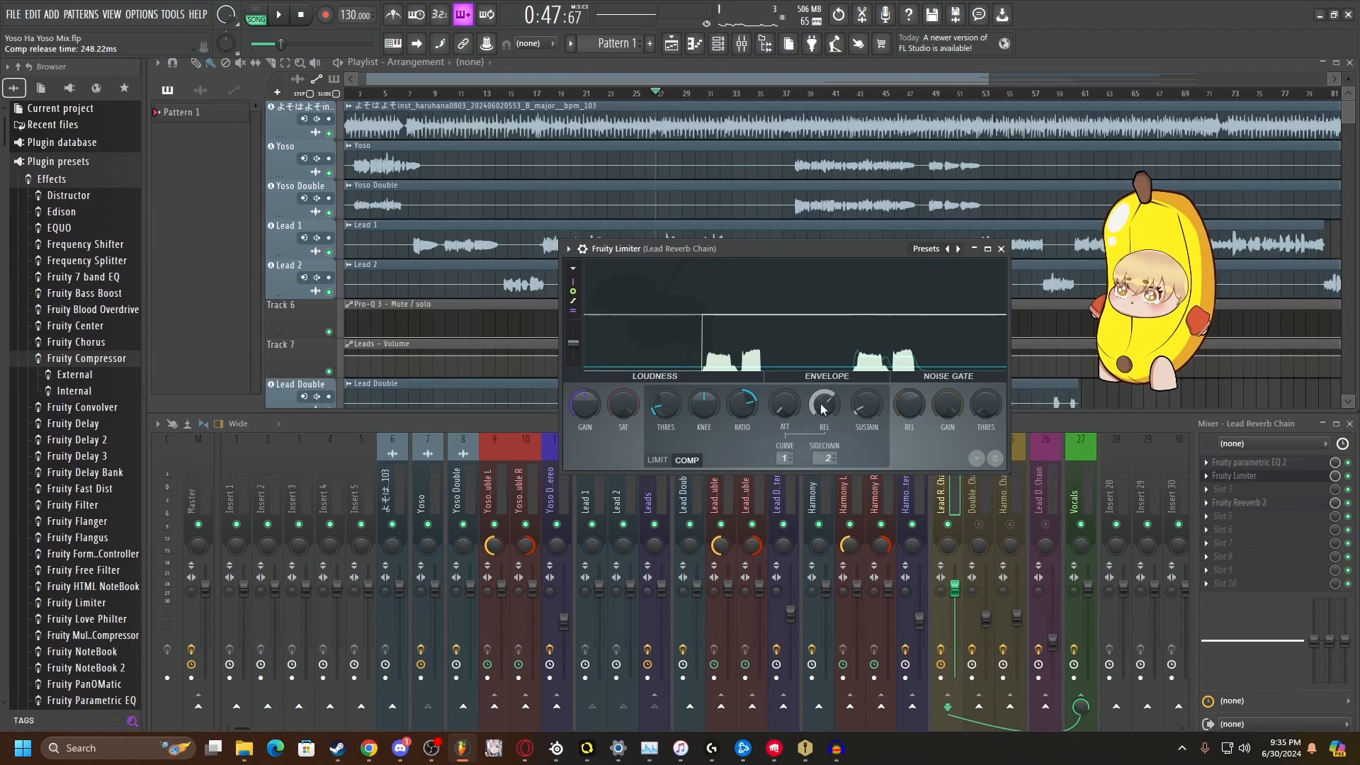
drag(795, 249, 826, 300)
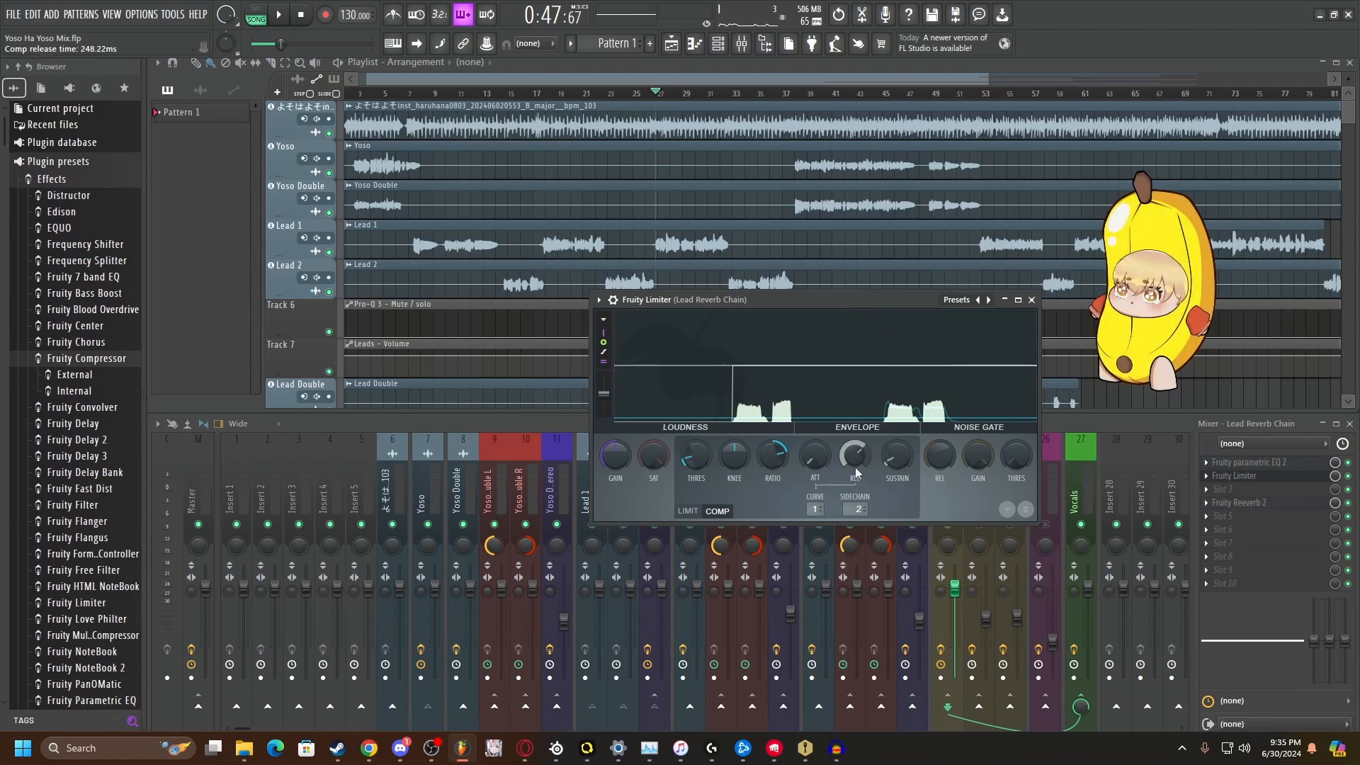
key(space)
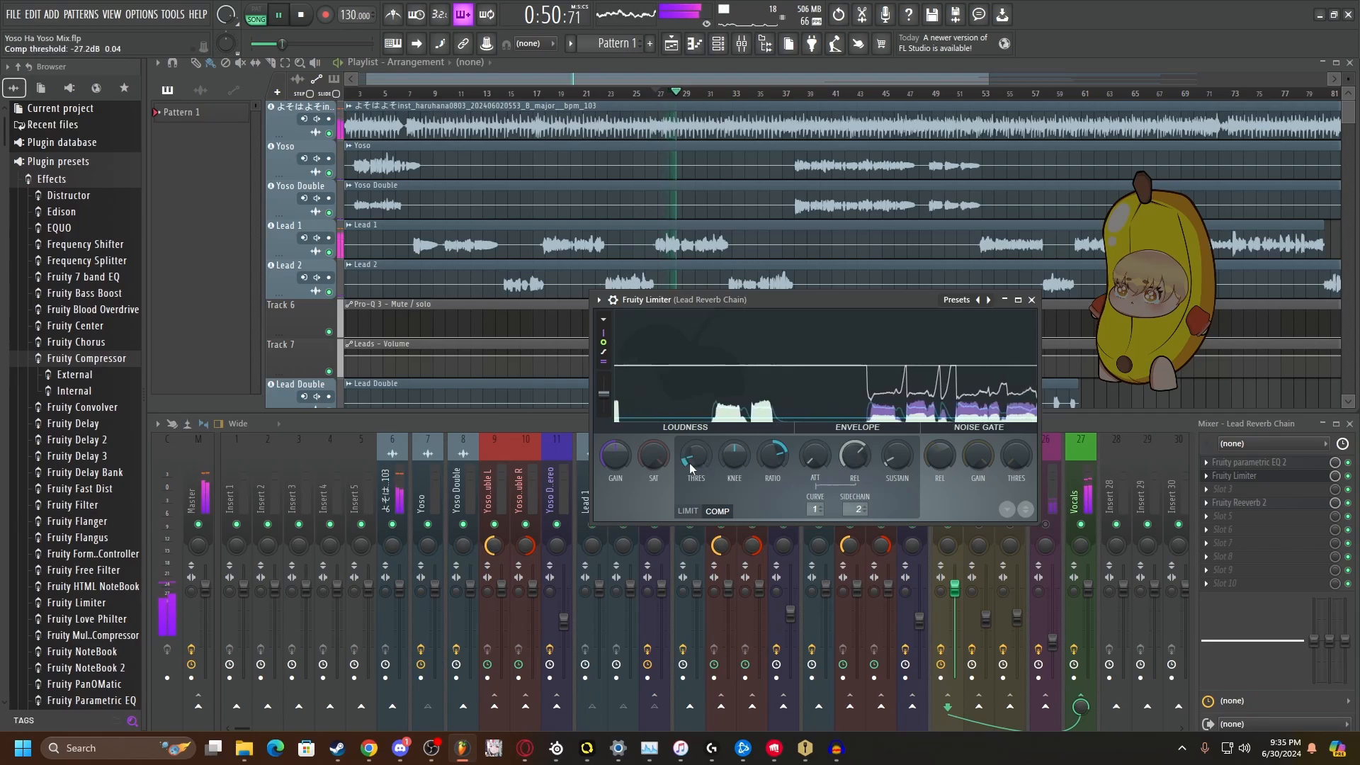
Step: Raise Fruity Limiter's compressor threshold to about -20.4 dB and fine-tune it by ear while the lead section plays
drag(695, 456, 696, 445)
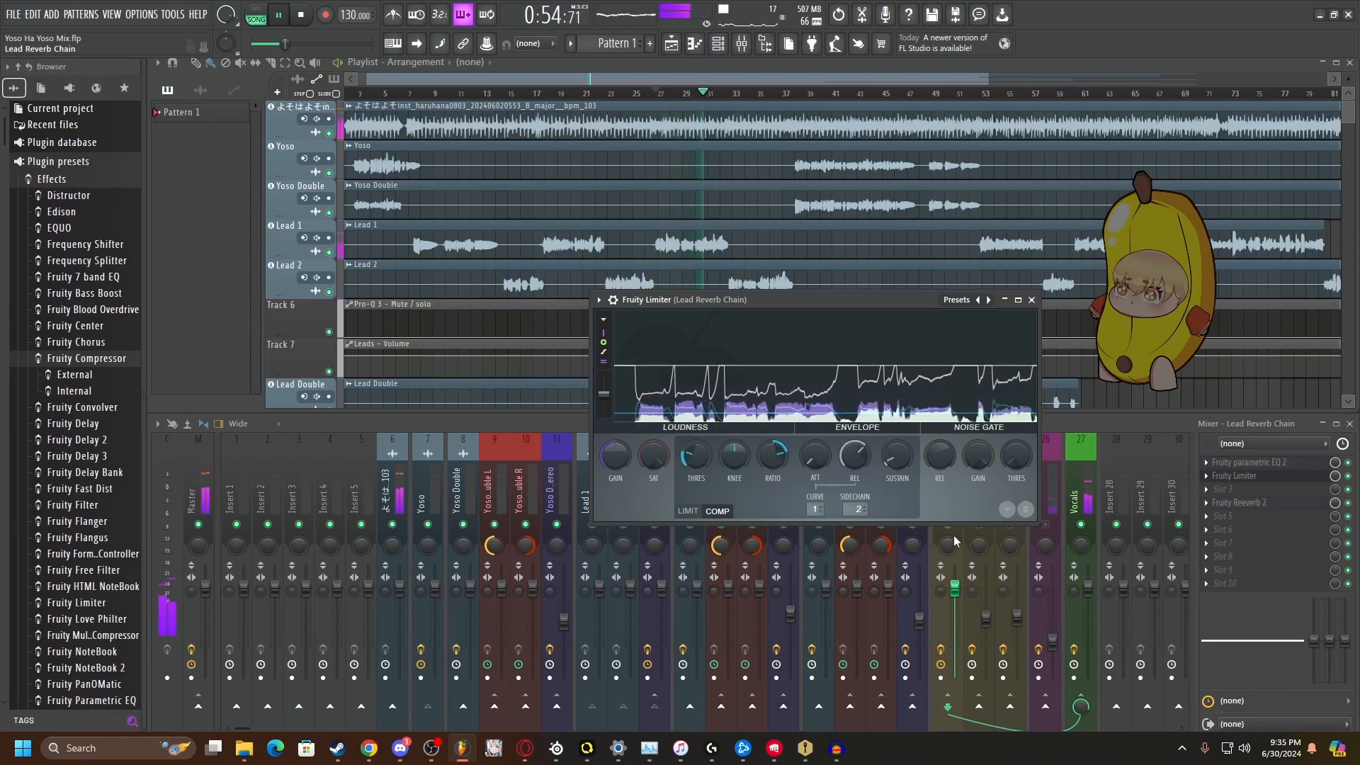
drag(873, 300, 860, 284)
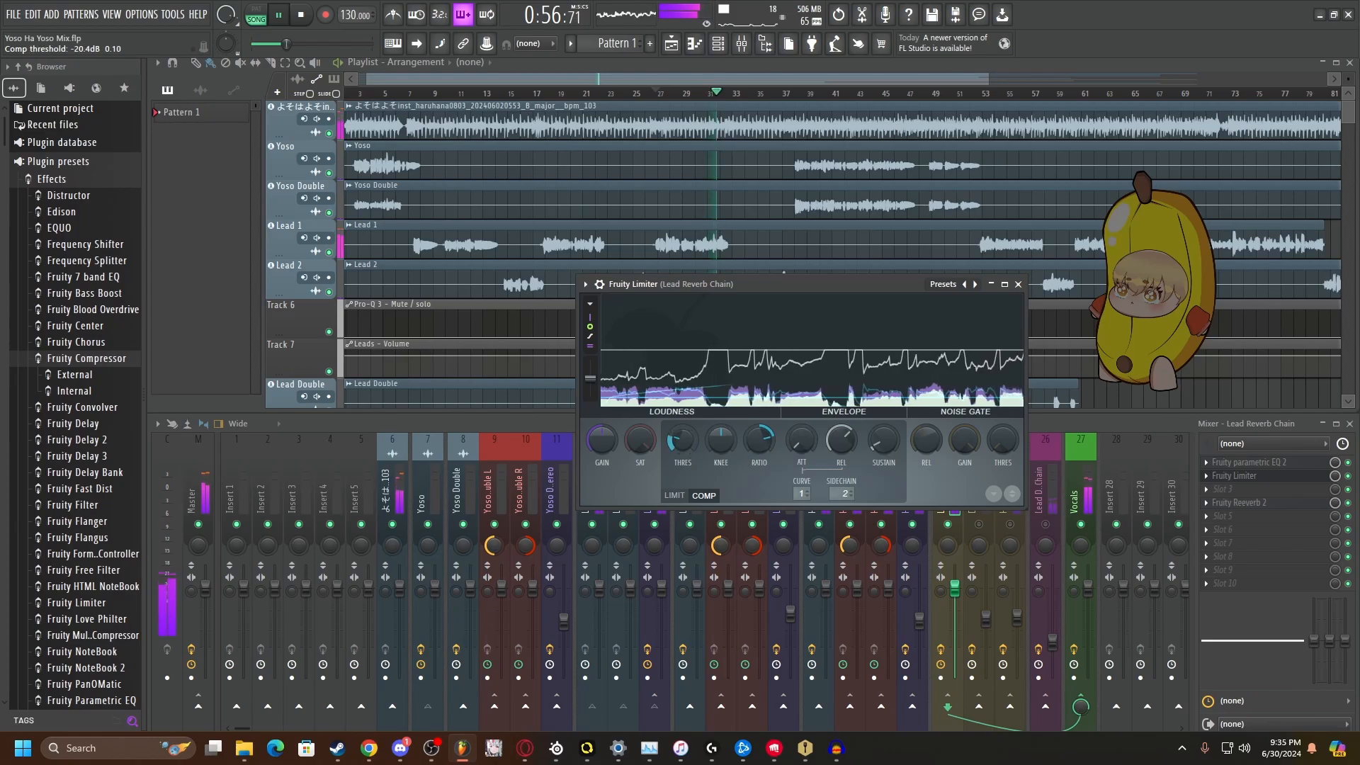
drag(686, 443, 686, 452)
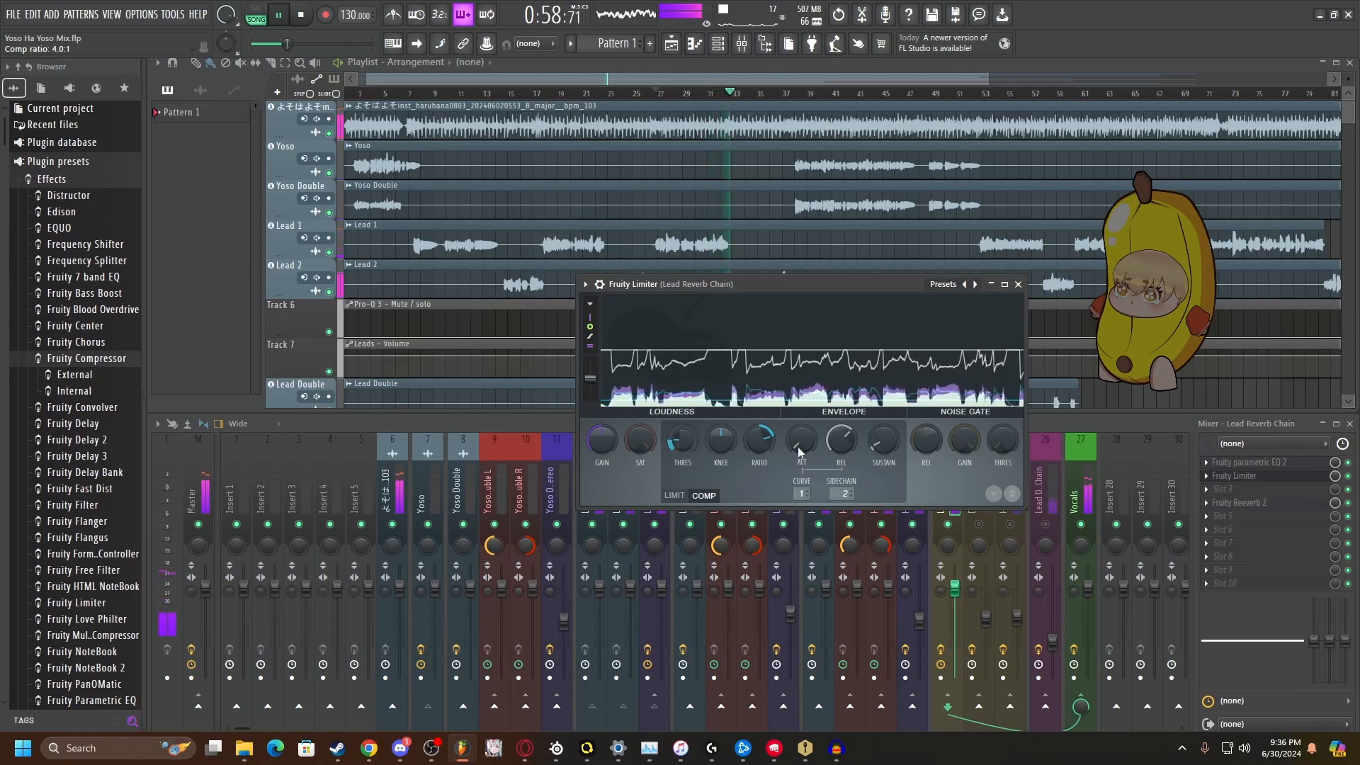
Step: Lengthen Fruity Limiter's compressor release to about 419 ms during playback, stop the song, and close the plugin window
drag(842, 445, 841, 437)
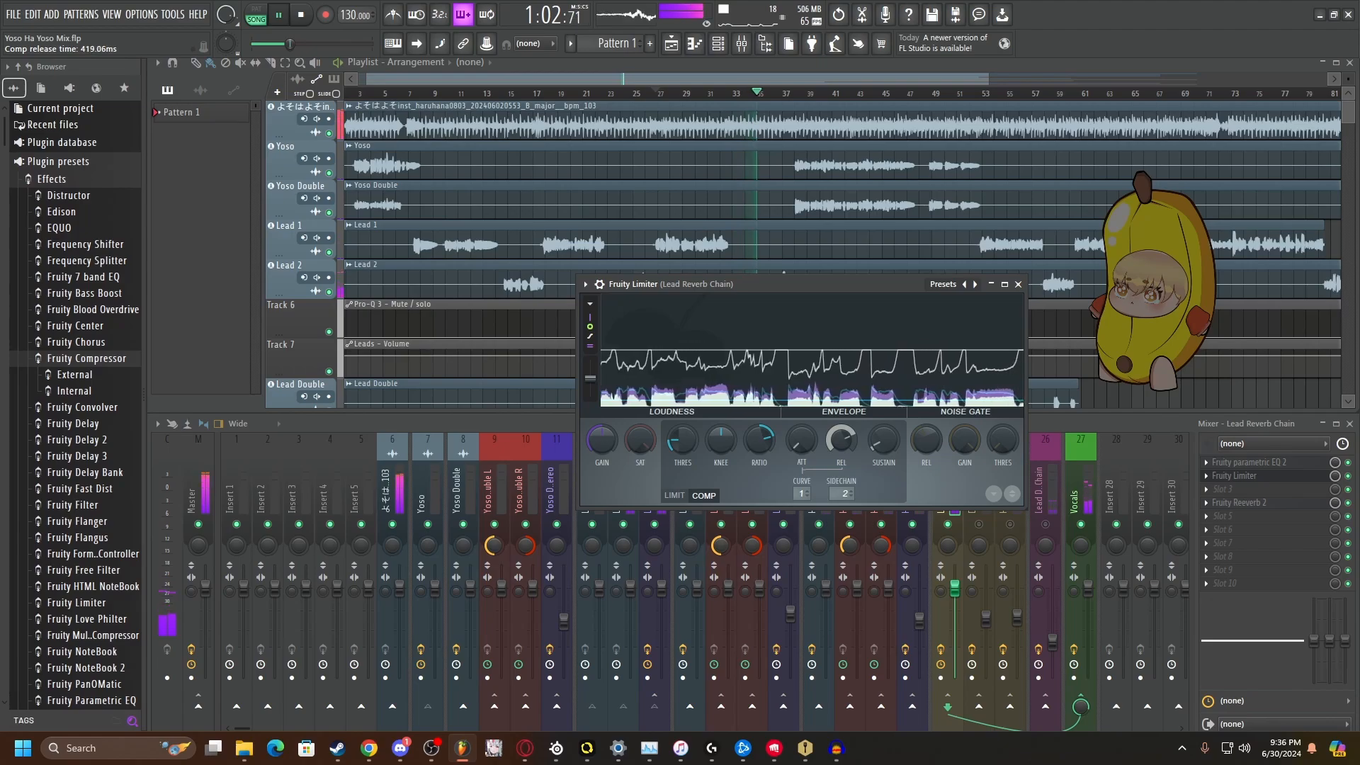
drag(842, 440, 841, 435)
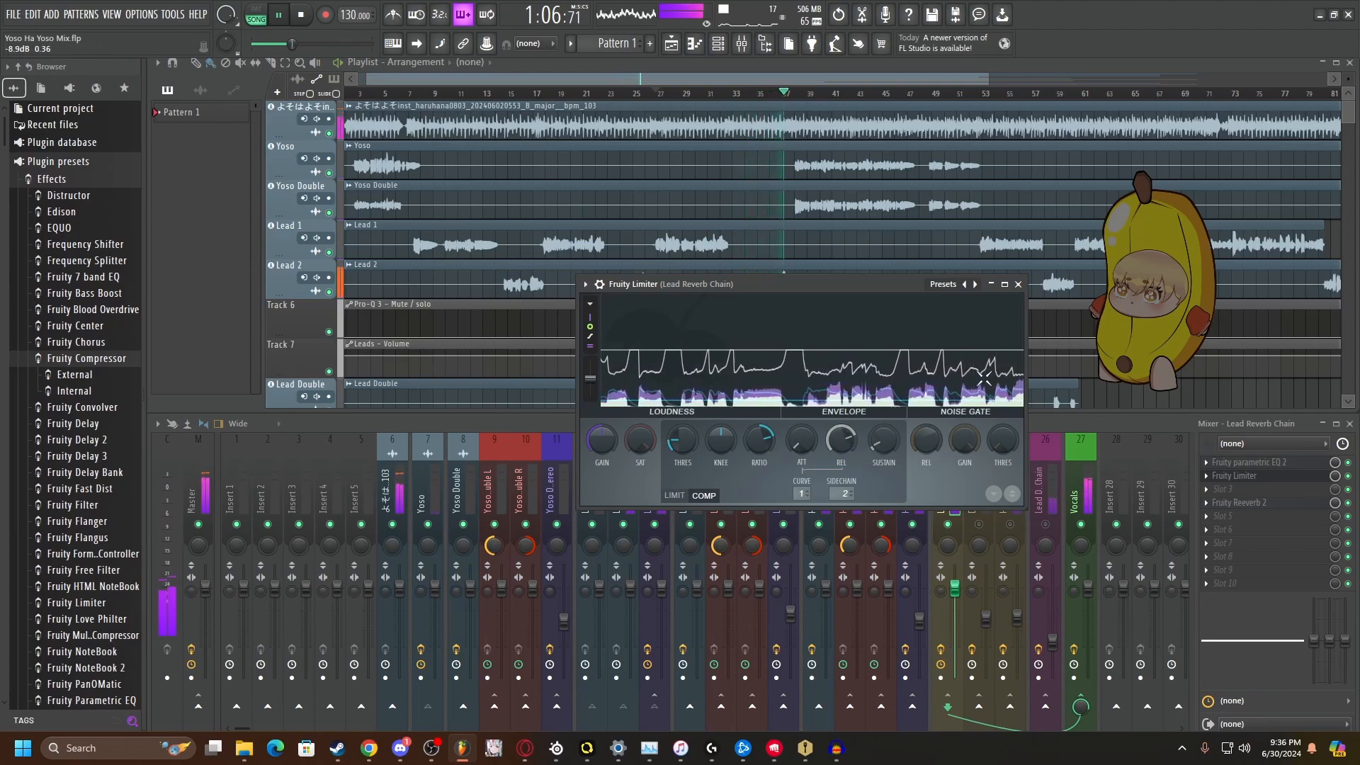
key(space)
click(1018, 284)
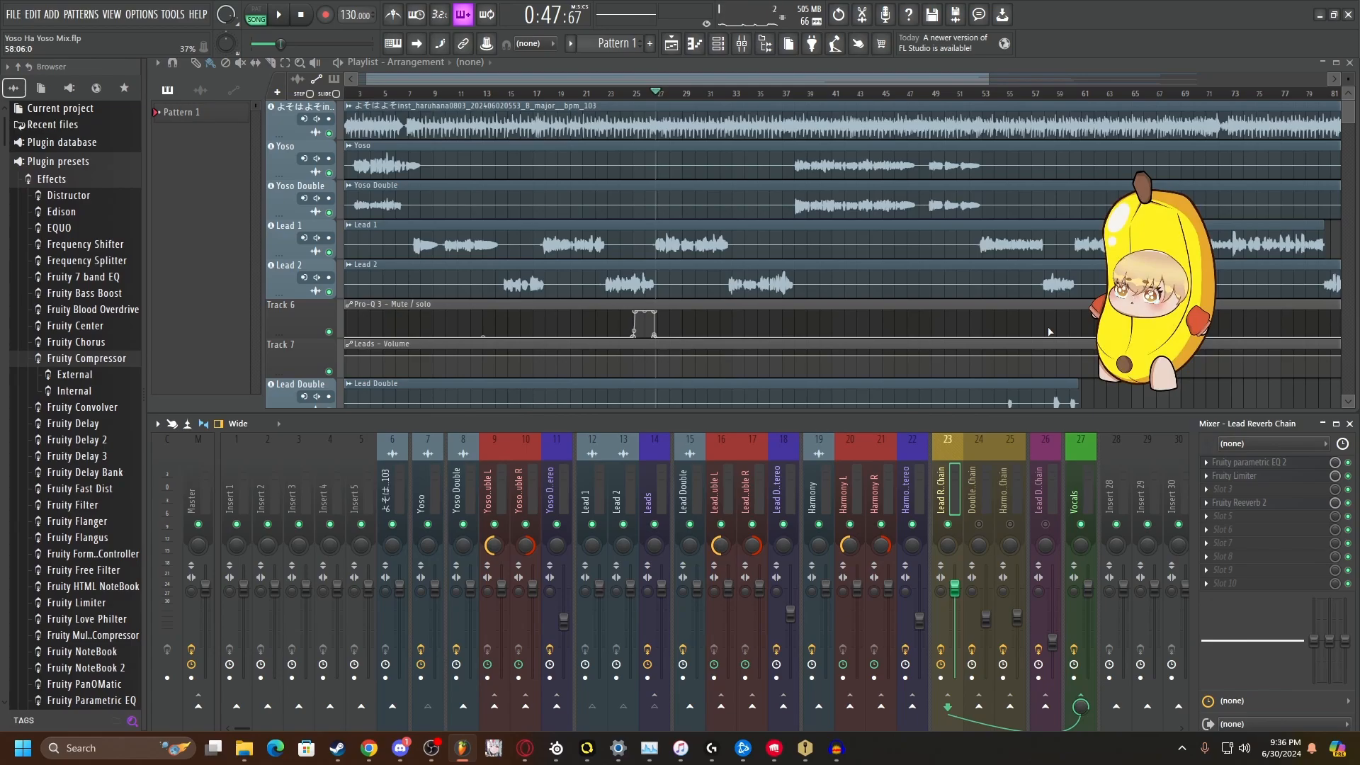
Step: Play the lead section from bar 26 to hear the vocals with the Lead Reverb Chain active
key(space)
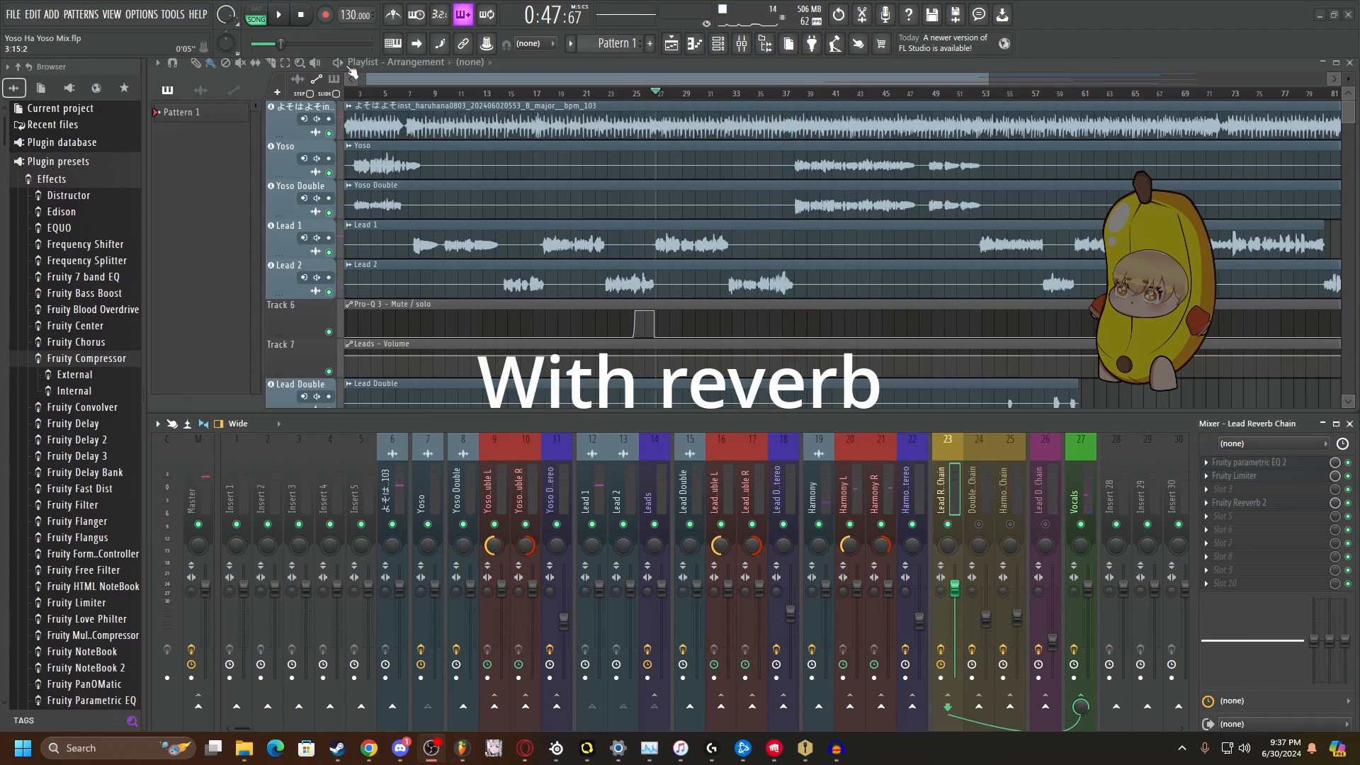
key(space)
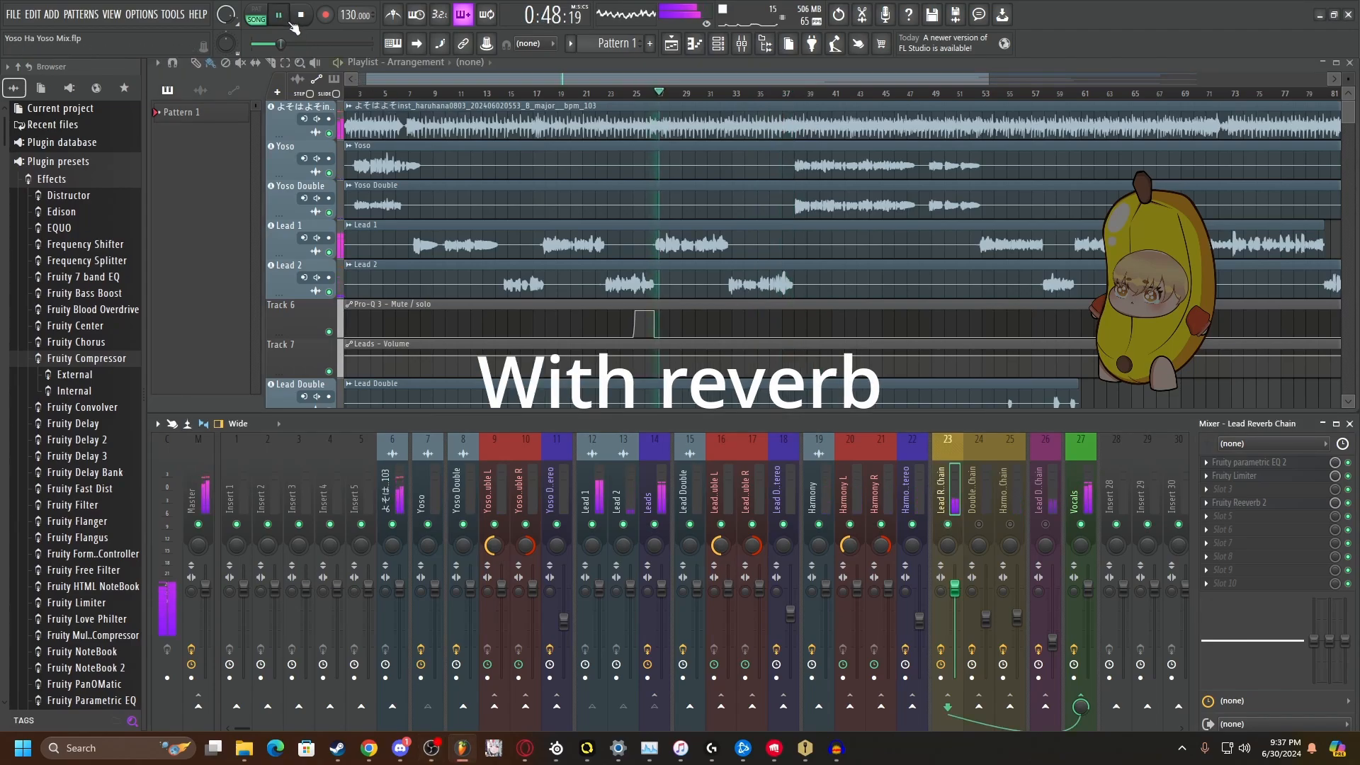